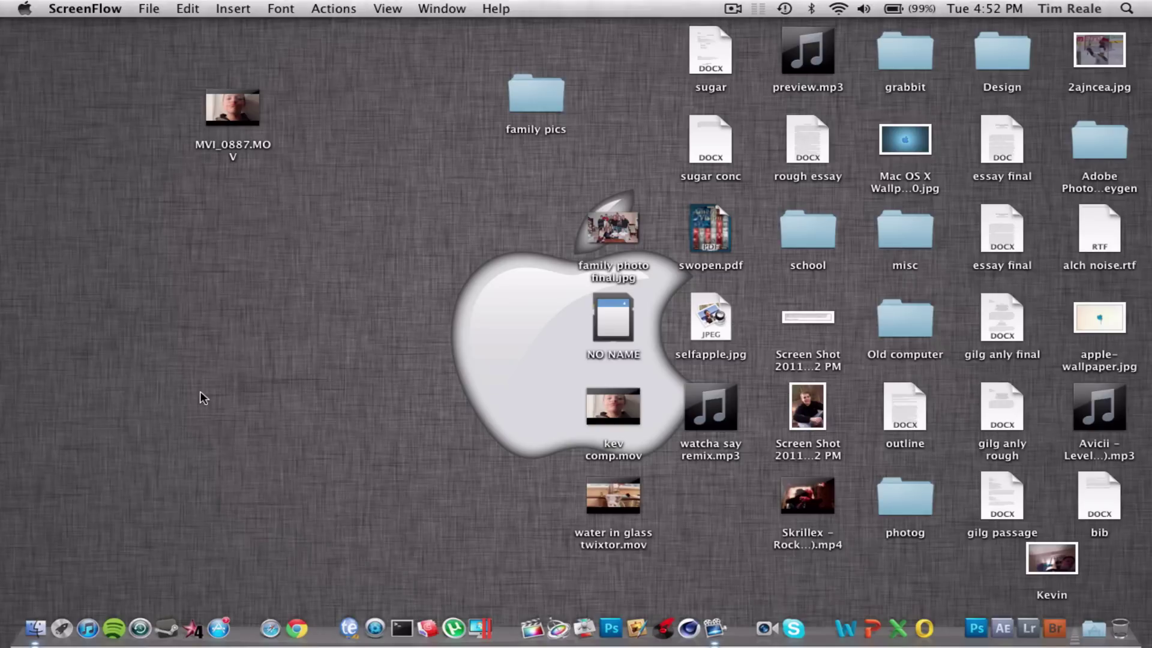
Play MVI_0887.MOV full screen in the player to review it, then close the player
double_click(232, 114)
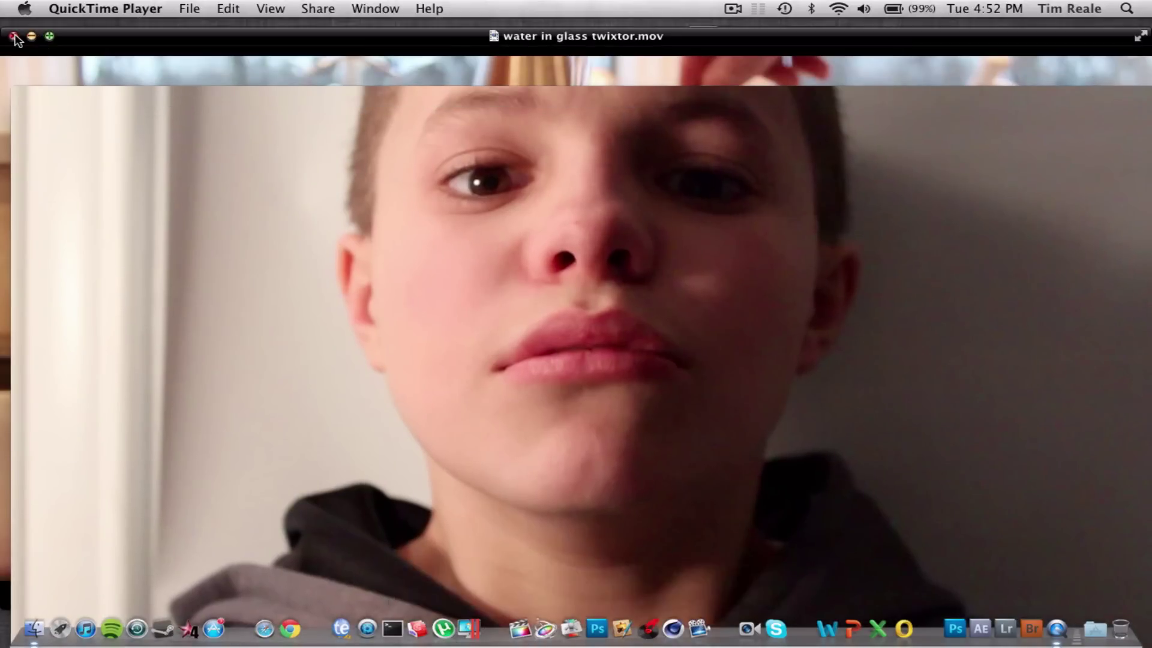
double_click(142, 87)
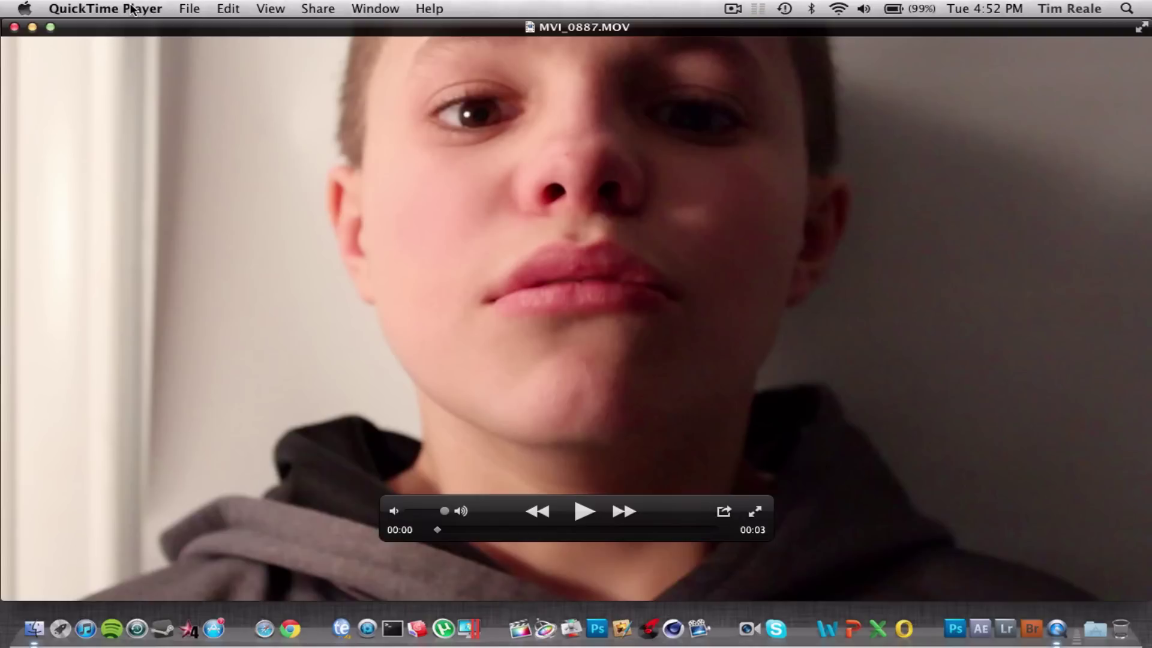
left_click(584, 513)
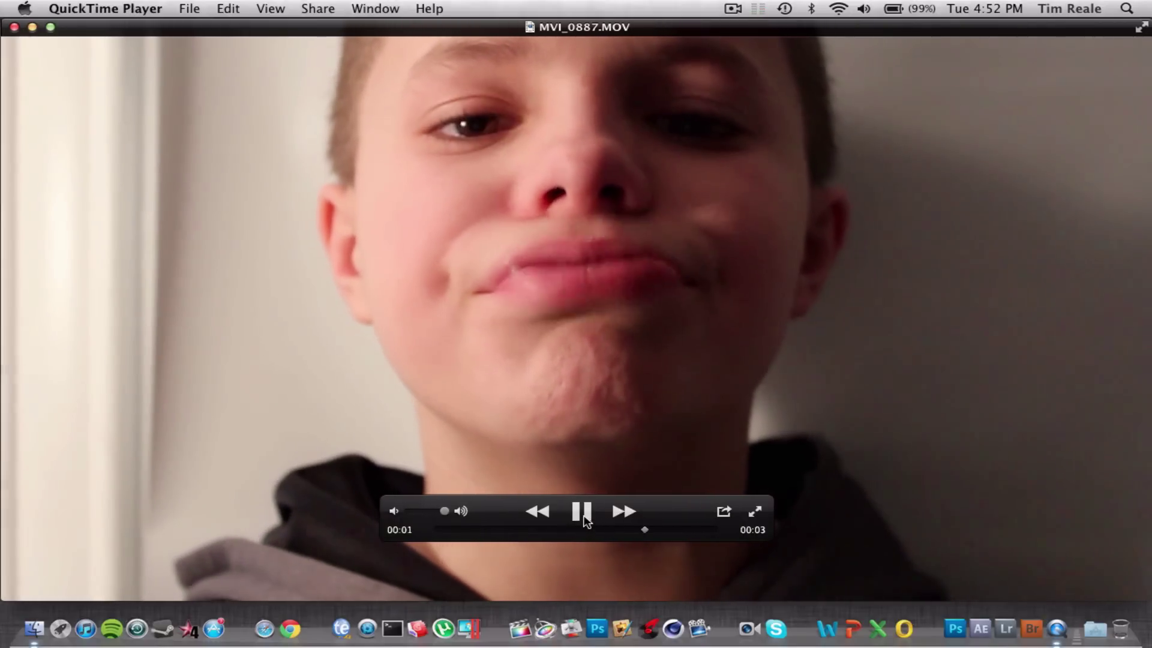
left_click(584, 511)
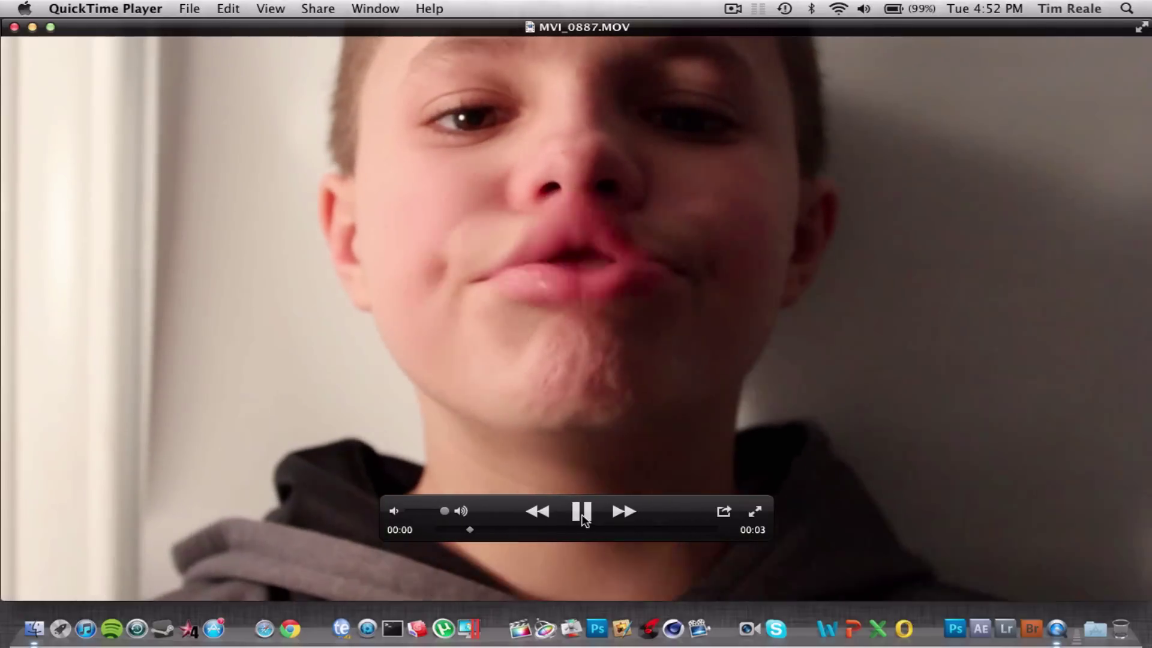
left_click(584, 512)
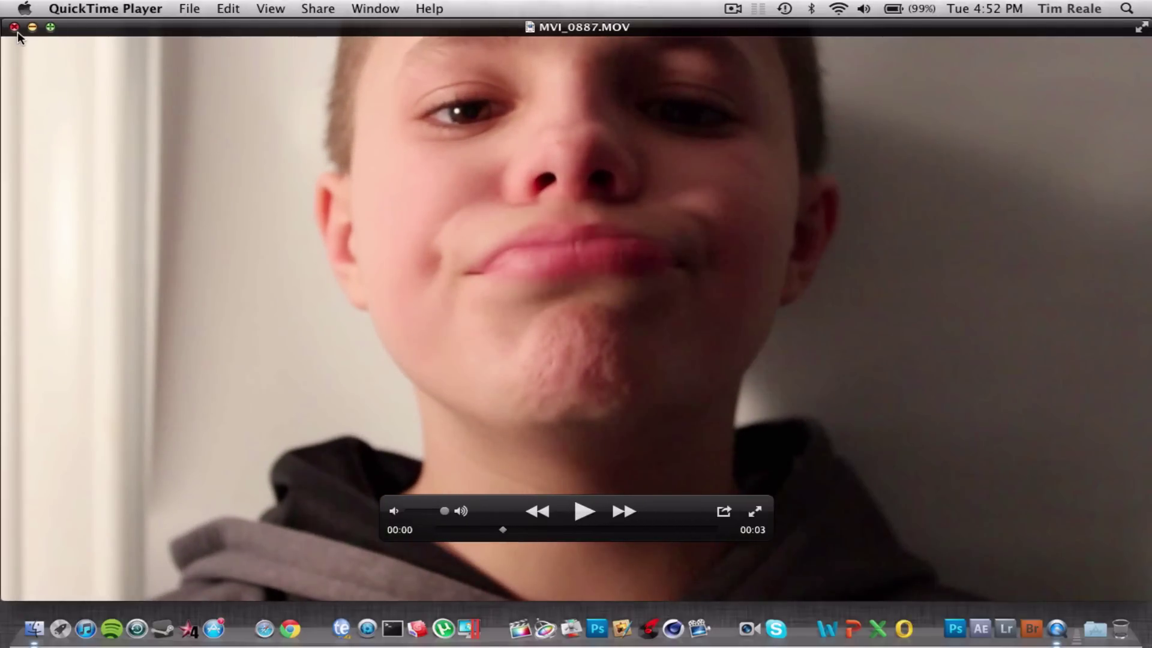
left_click(50, 26)
key("super+w")
Open MVI_0887.MOV from the desktop with Adobe After Effects CS5
left_click(232, 246)
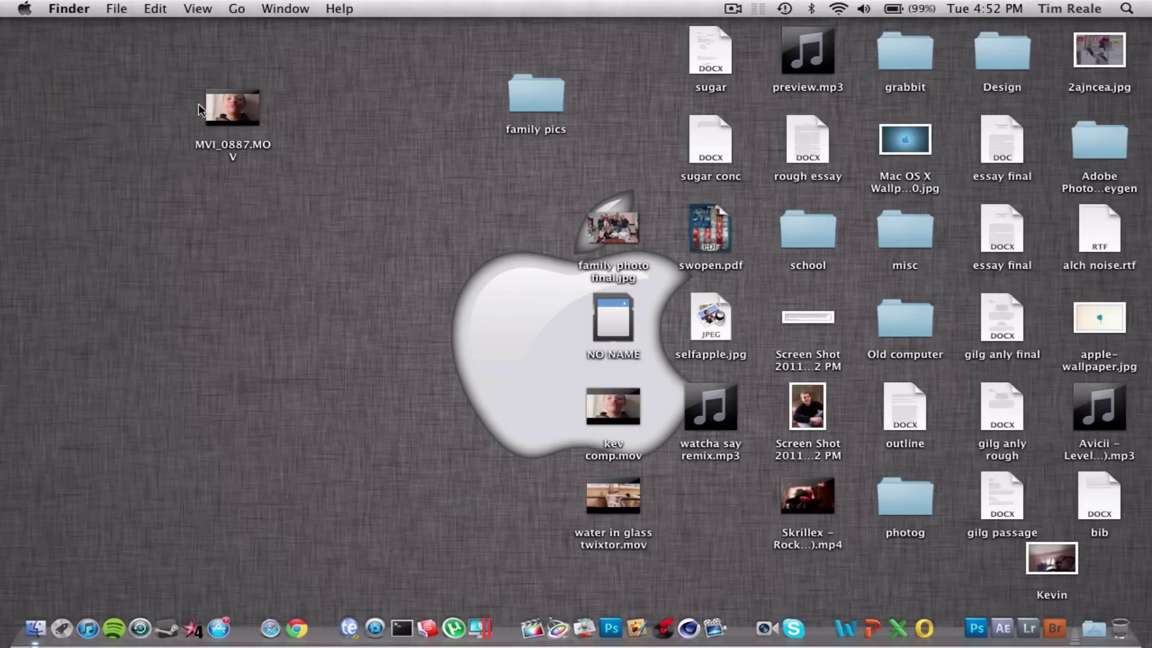
left_click(219, 128)
right_click(220, 128)
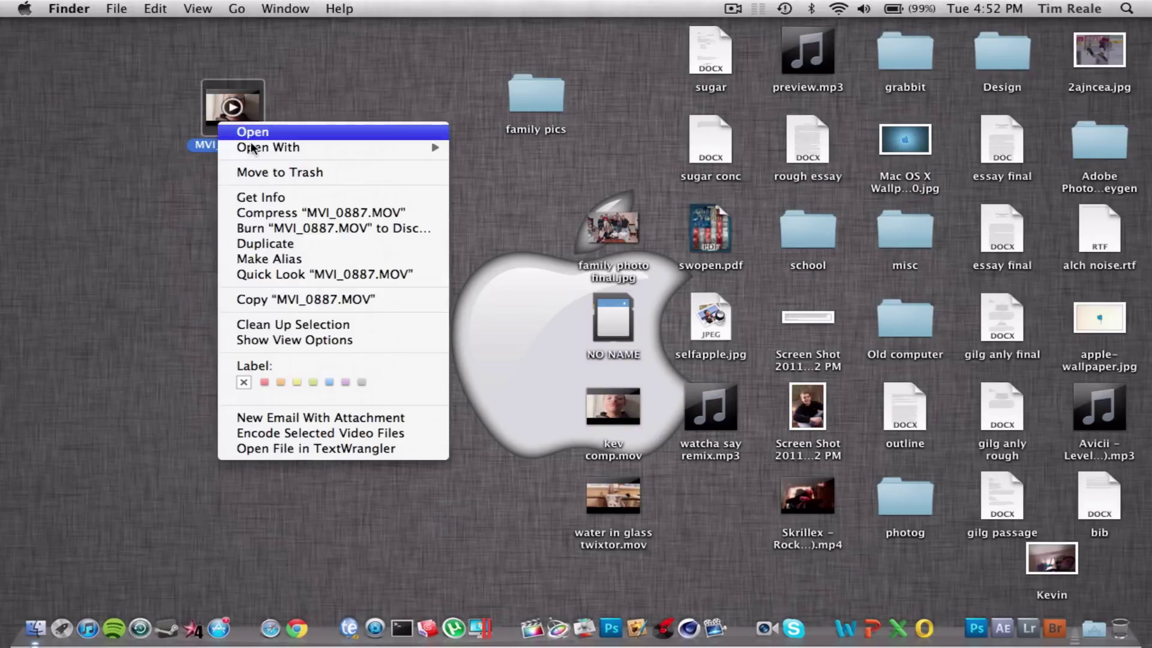
mouse_move(255, 148)
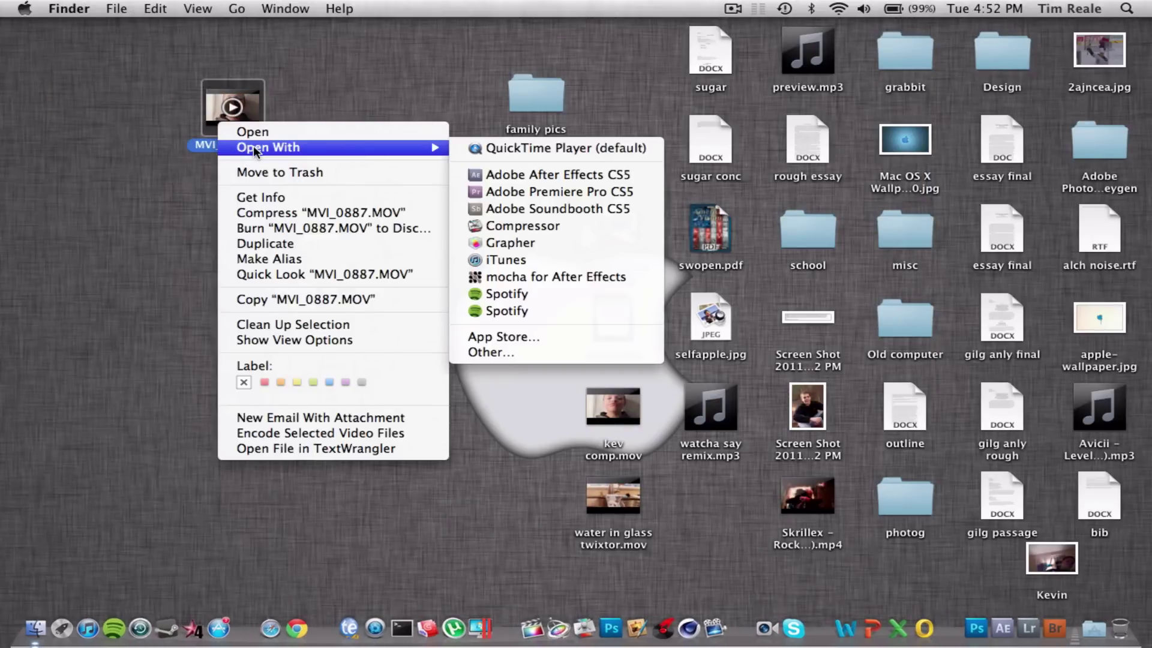
left_click(513, 178)
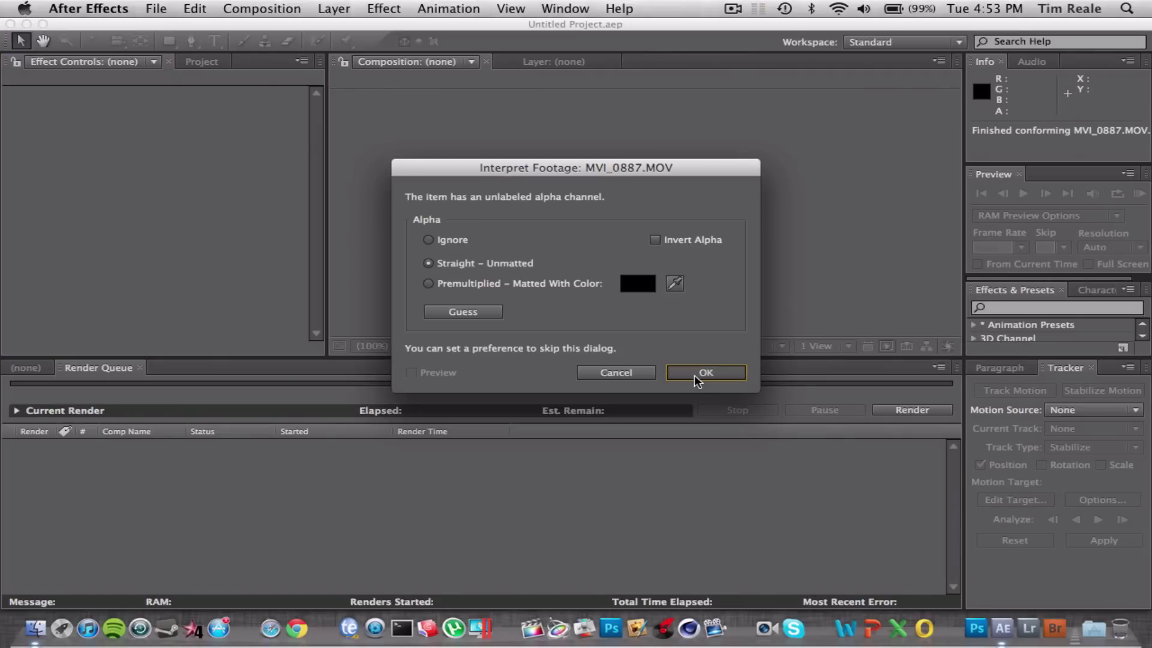
Accept the alpha interpretation and make an MVI_0887 composition from the clip
left_click(696, 375)
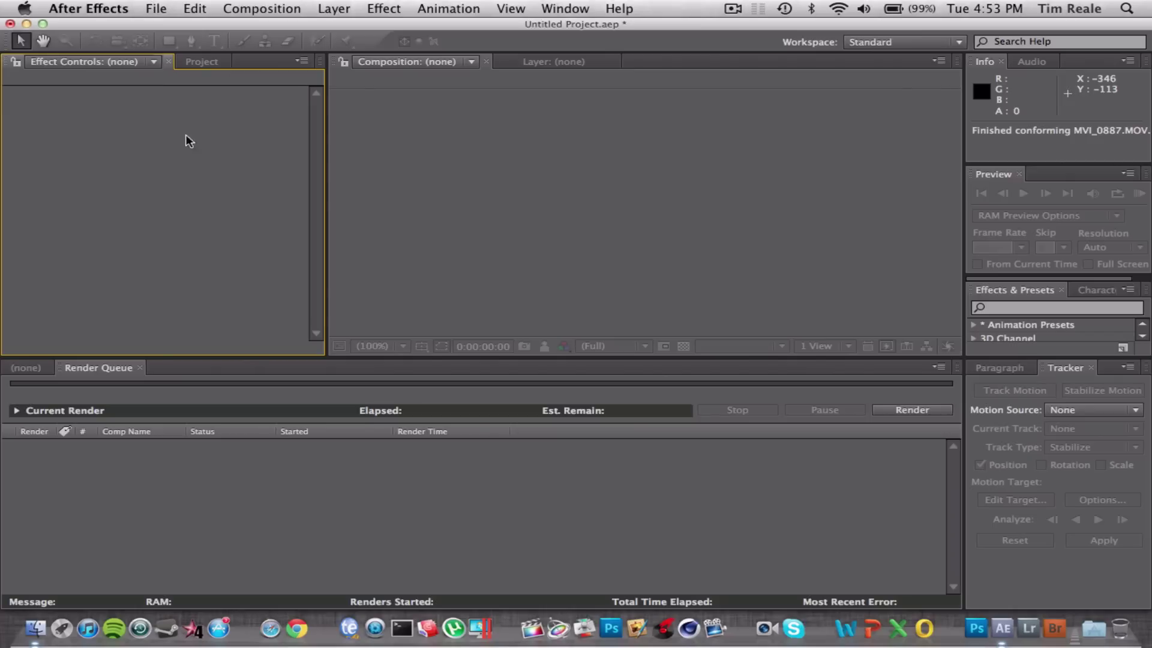
left_click(201, 62)
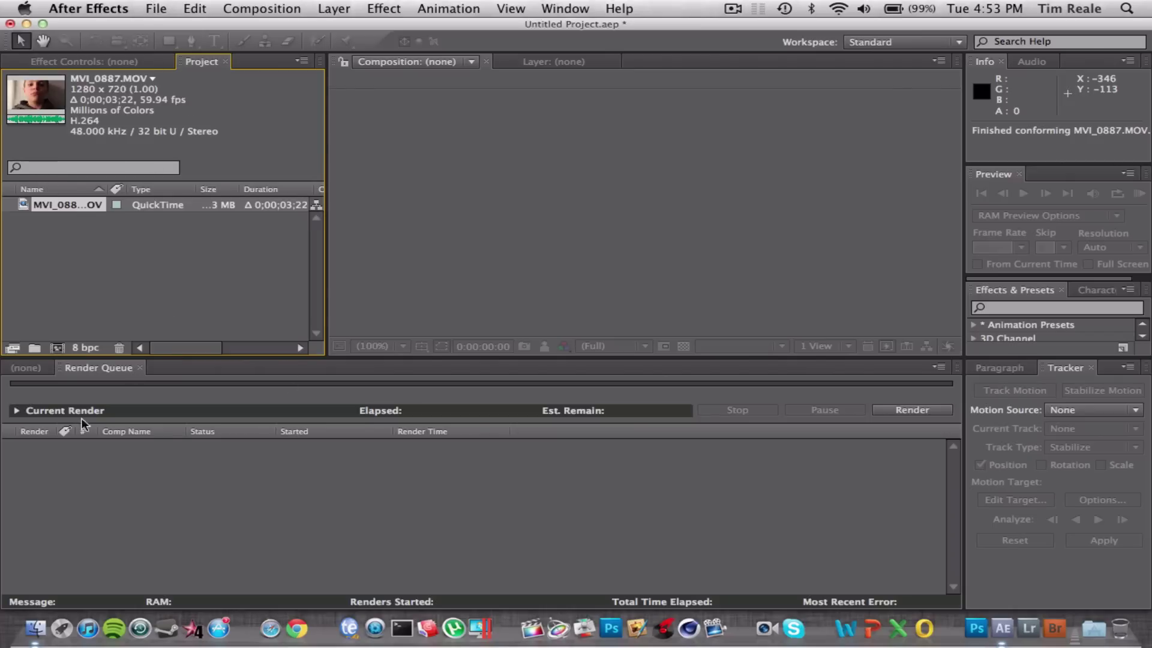
left_click(27, 369)
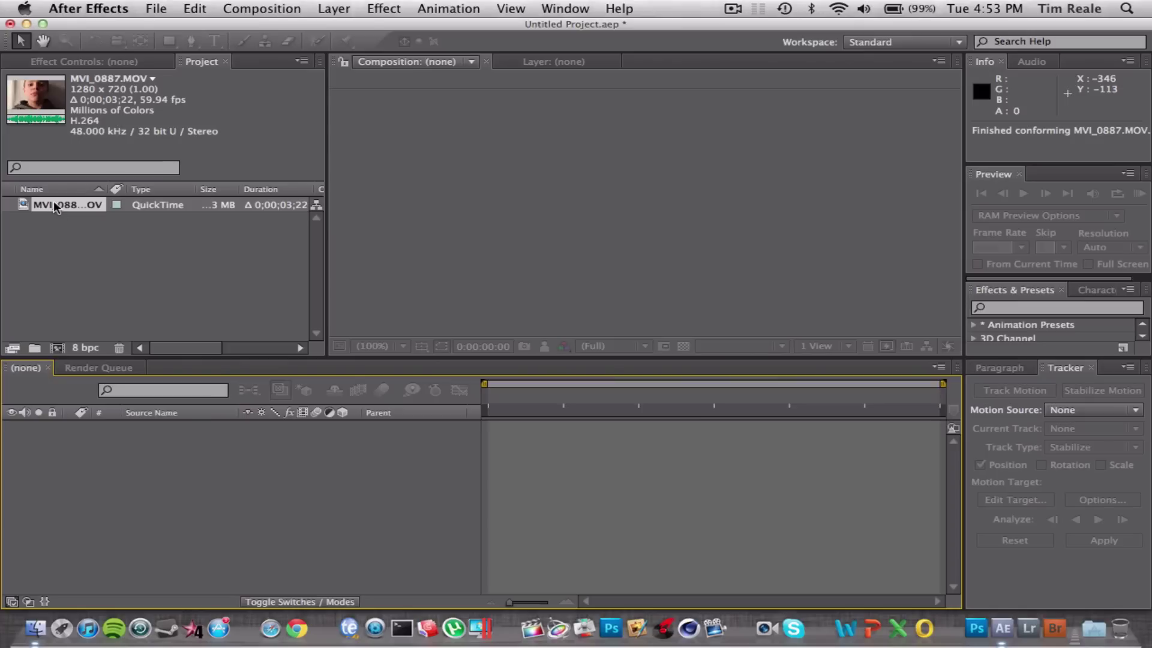
left_click_drag(54, 207, 110, 534)
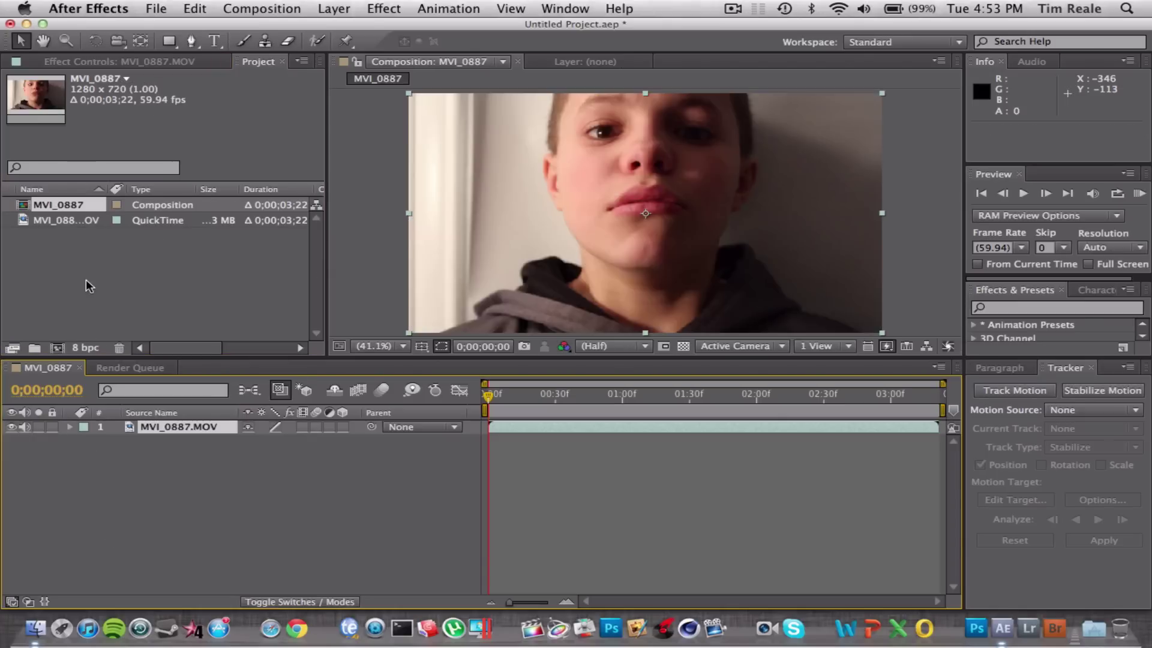
Change the MVI_0887 composition duration to 0;00;22;22 in Composition Settings
right_click(60, 207)
left_click(99, 219)
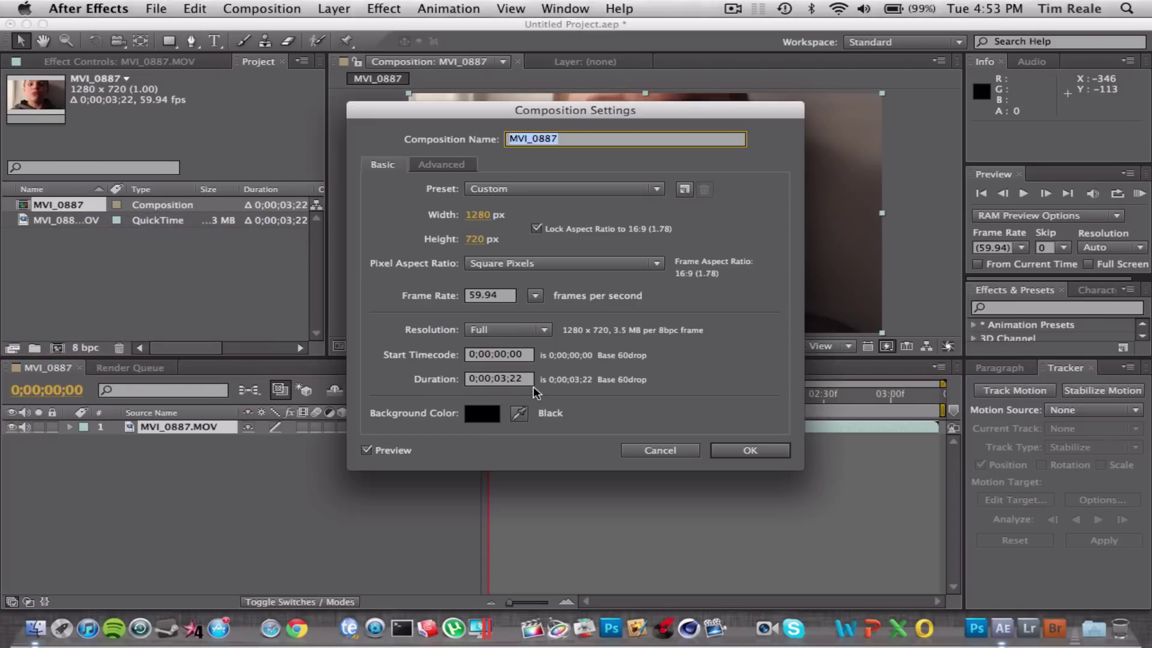
left_click(506, 381)
key("BackSpace")
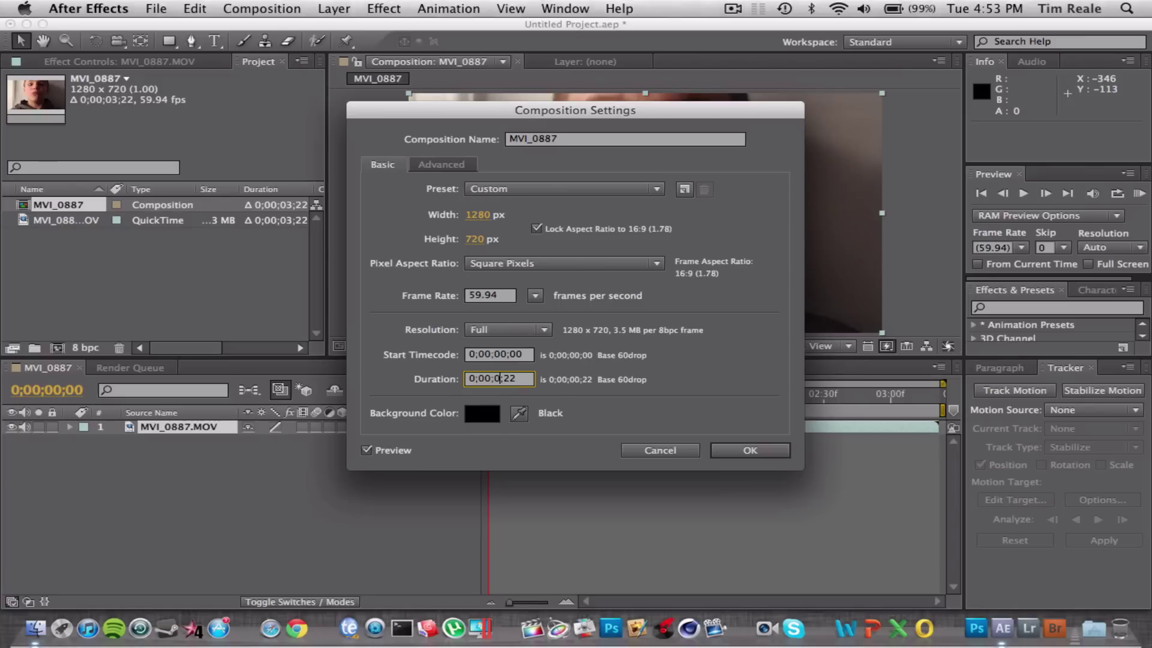
type("22")
key("Return")
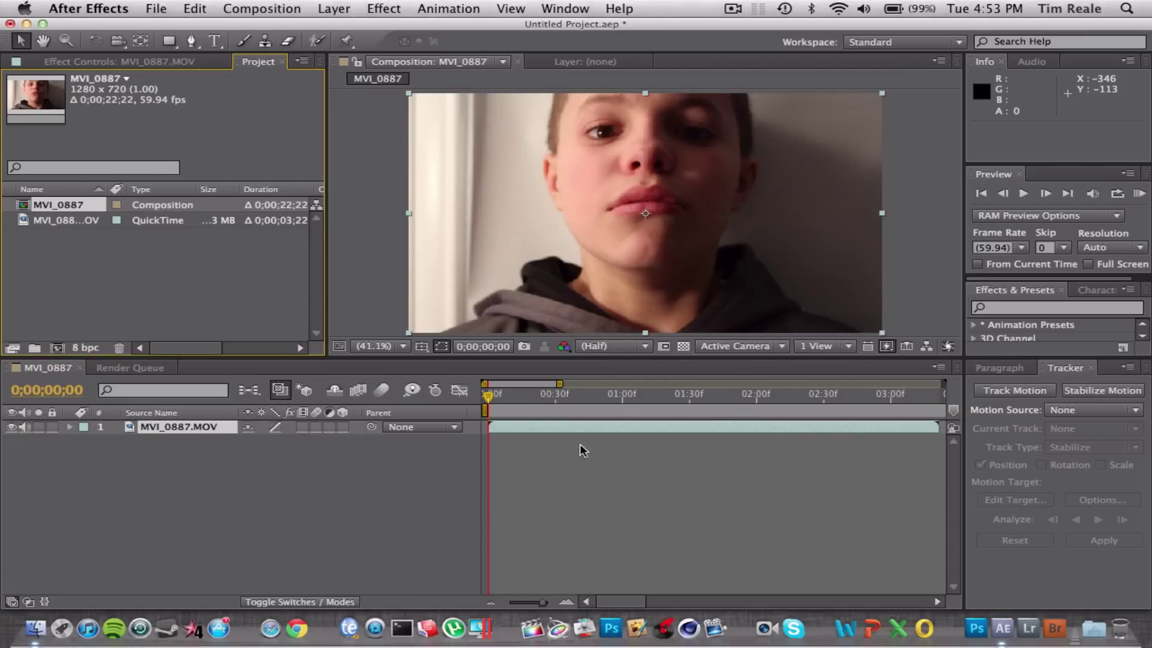
Zoom the timeline out to whole seconds and scrub the clip to about 3 seconds
left_click_drag(543, 606, 531, 605)
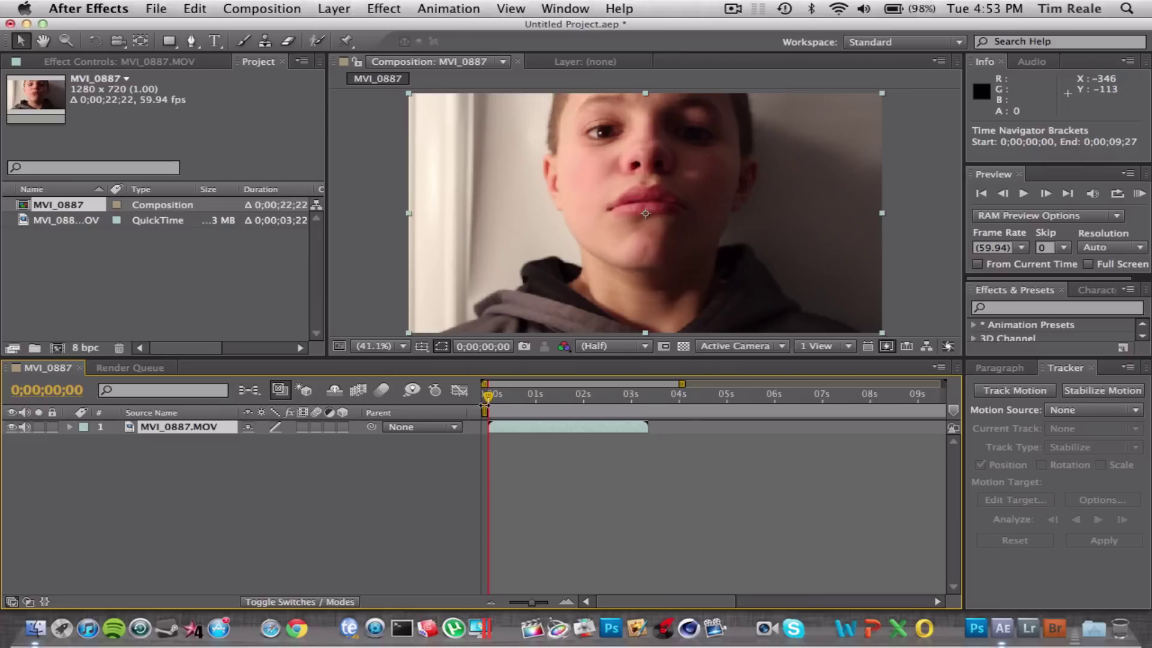
left_click(488, 397)
left_click_drag(488, 401, 464, 403)
Time-stretch the MVI_0887 layer with a 250% stretch factor and preview the result
left_click(300, 8)
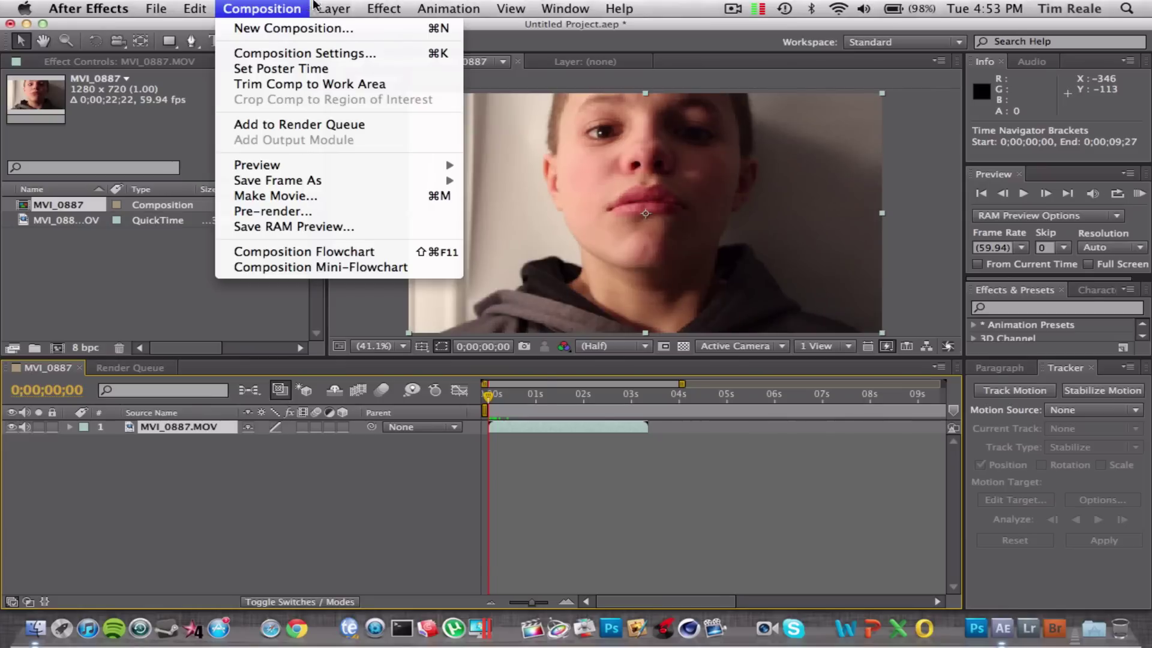
mouse_move(325, 7)
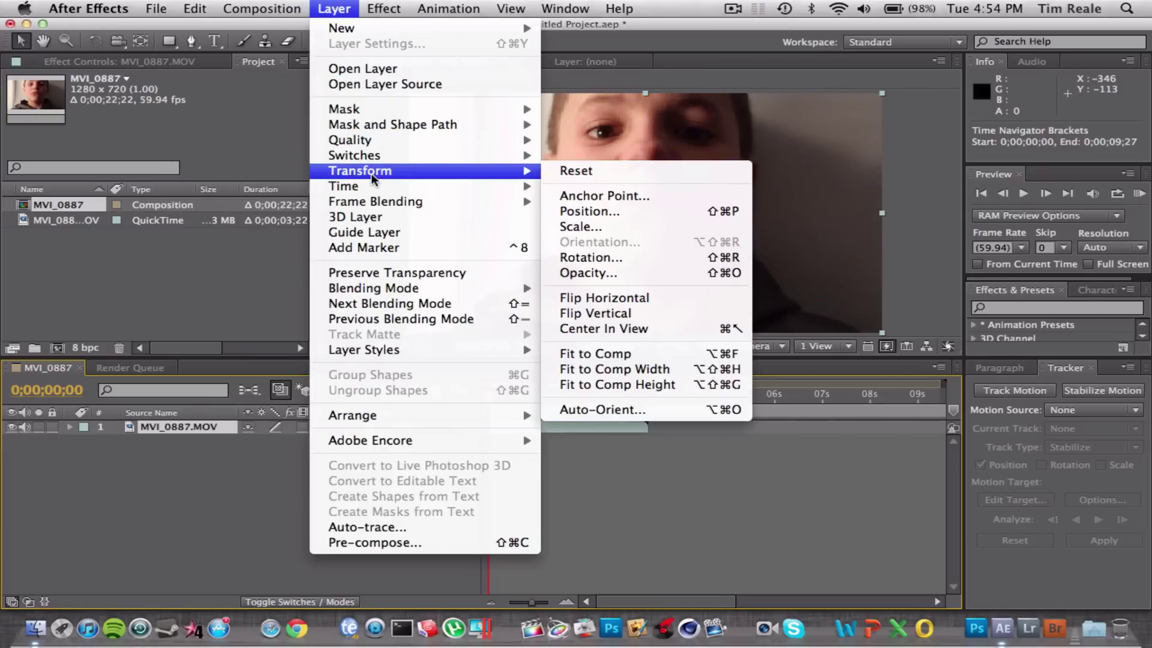
mouse_move(492, 186)
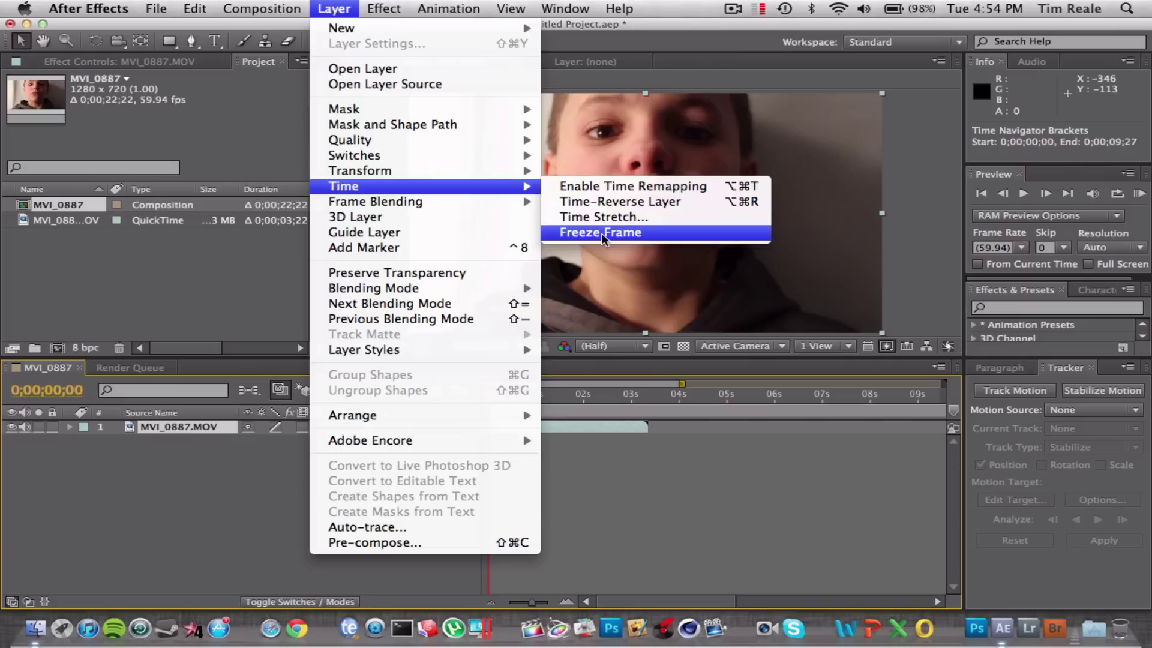
left_click(602, 219)
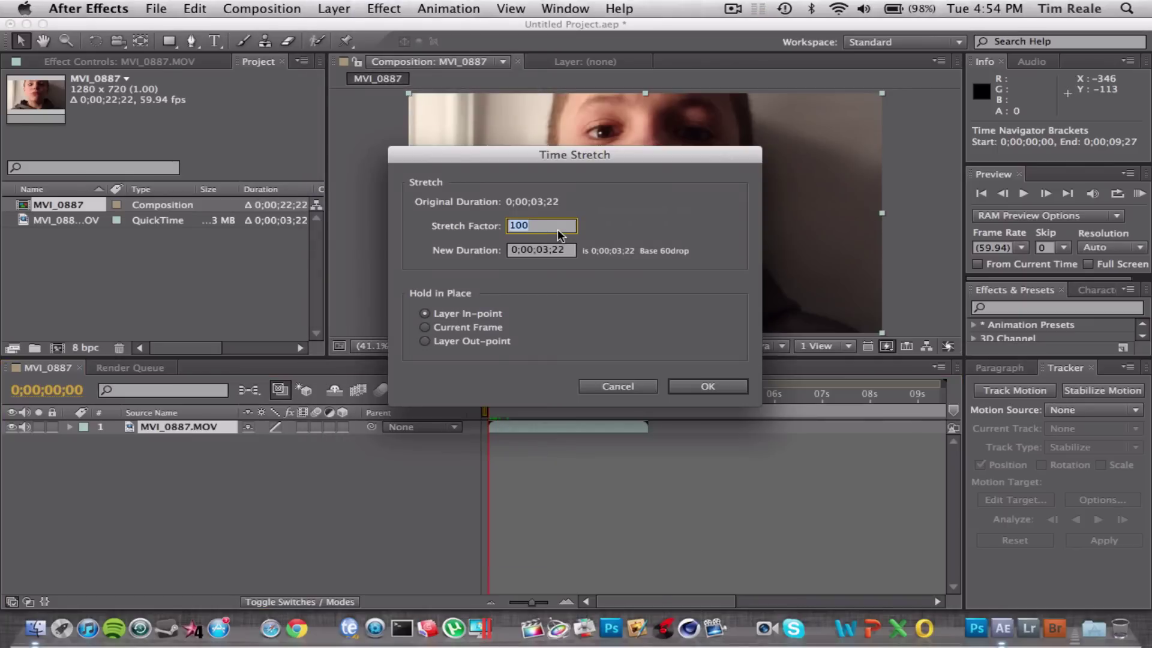
type("250")
key("Return")
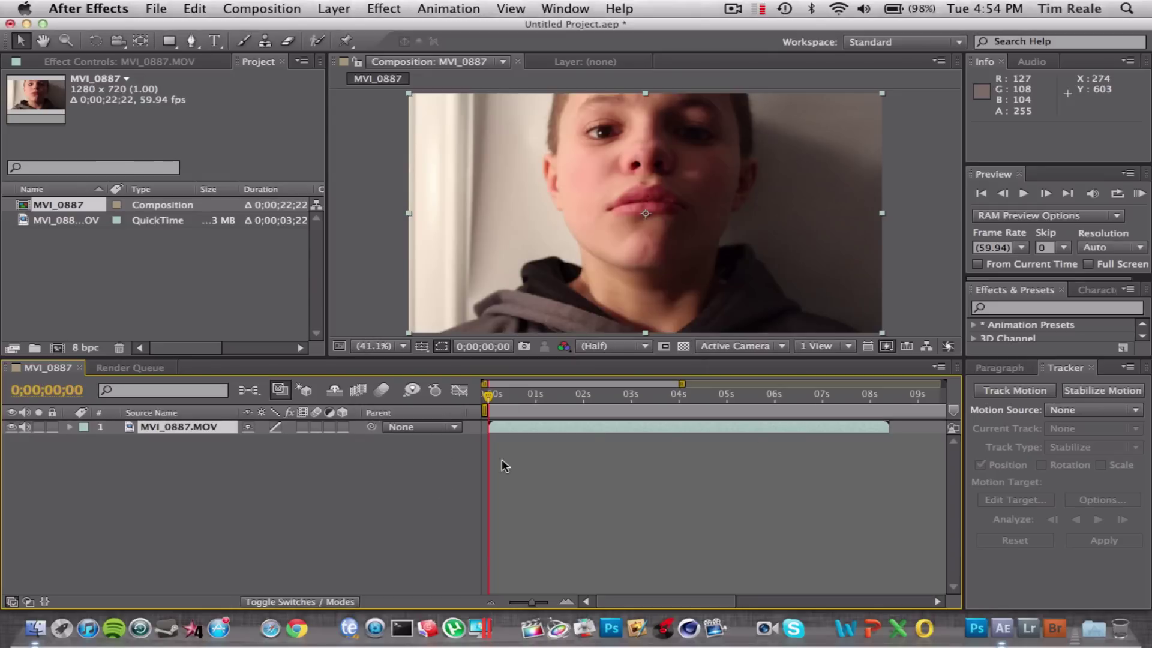
key("space")
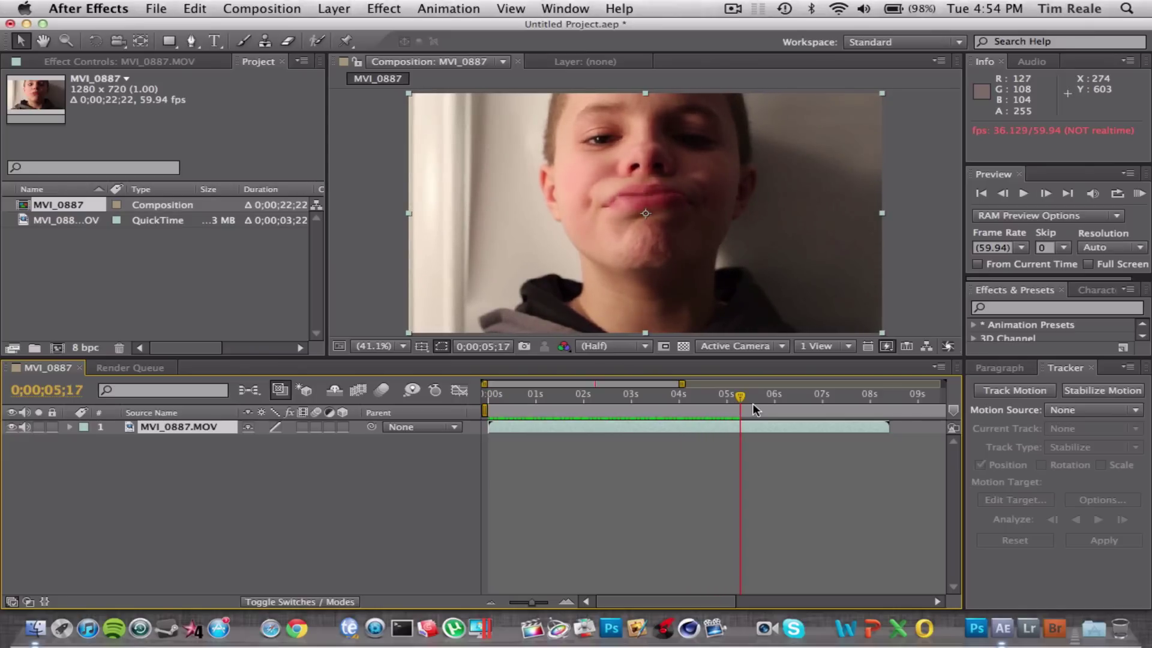
key("space")
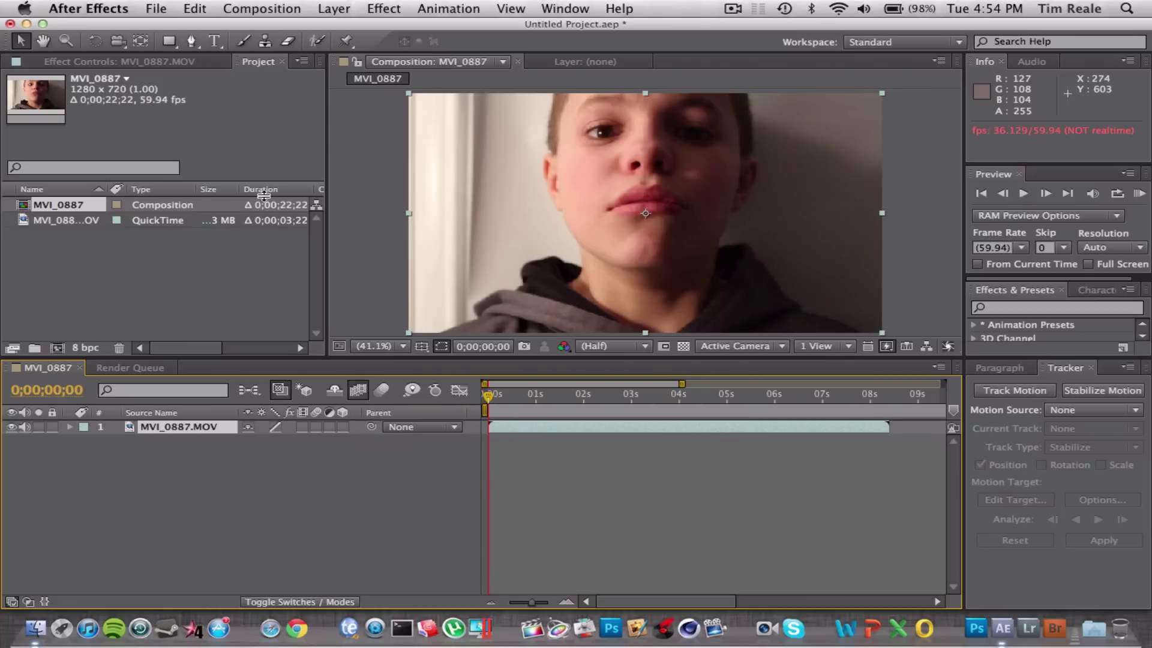
left_click(313, 10)
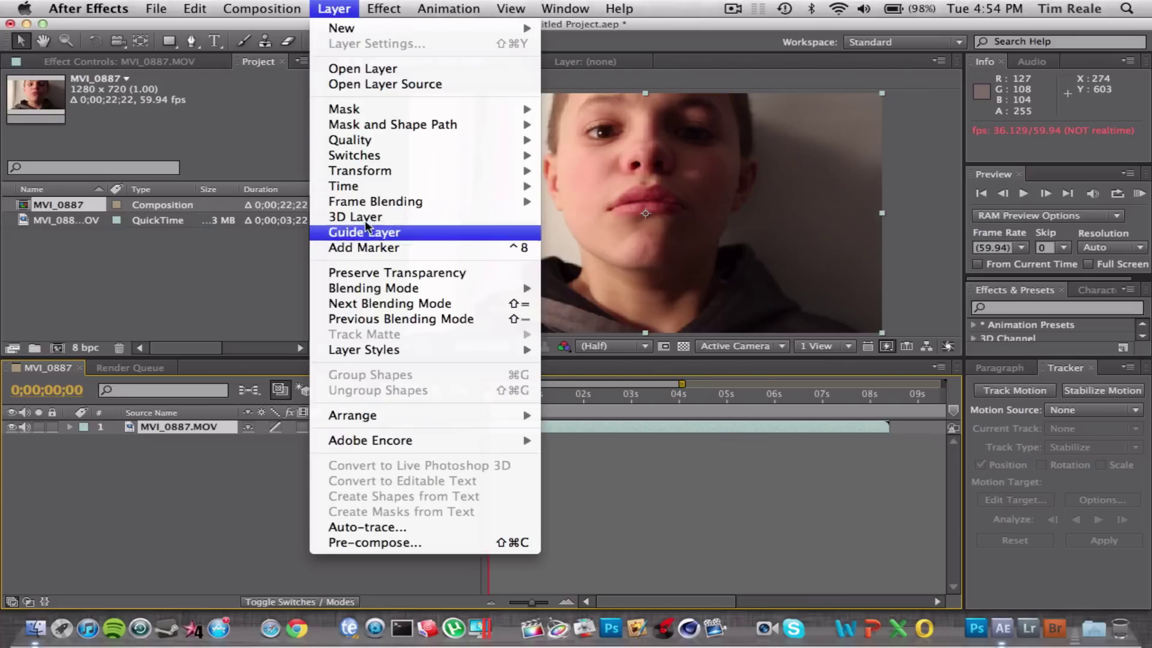
mouse_move(516, 186)
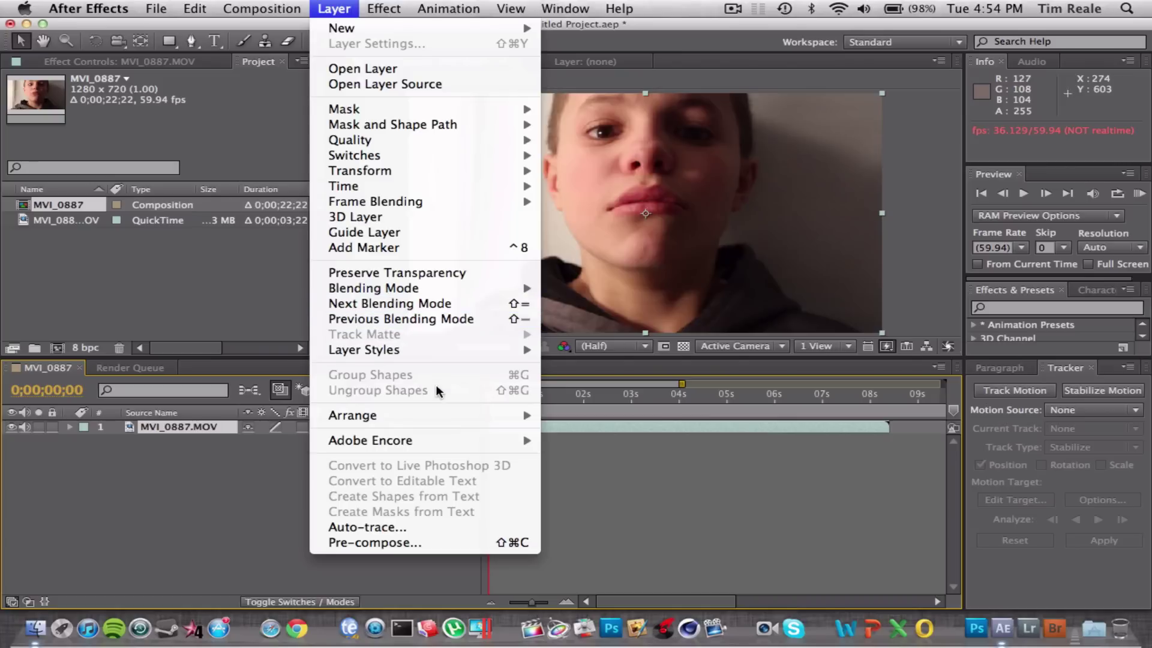
mouse_move(463, 293)
mouse_move(405, 202)
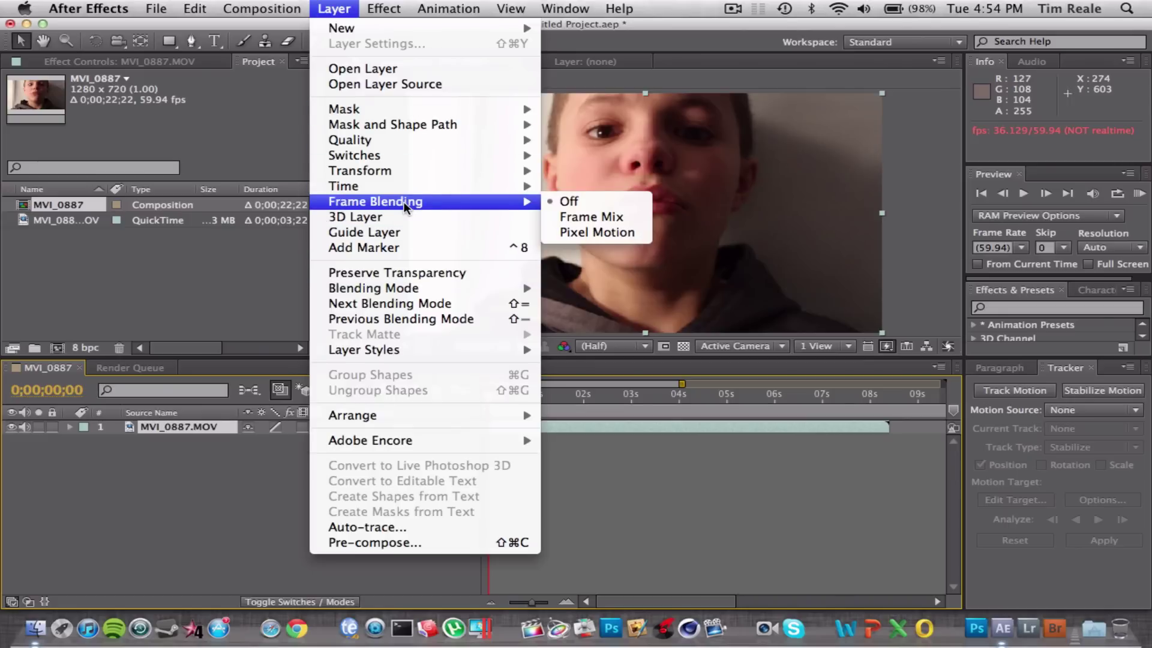
left_click(572, 232)
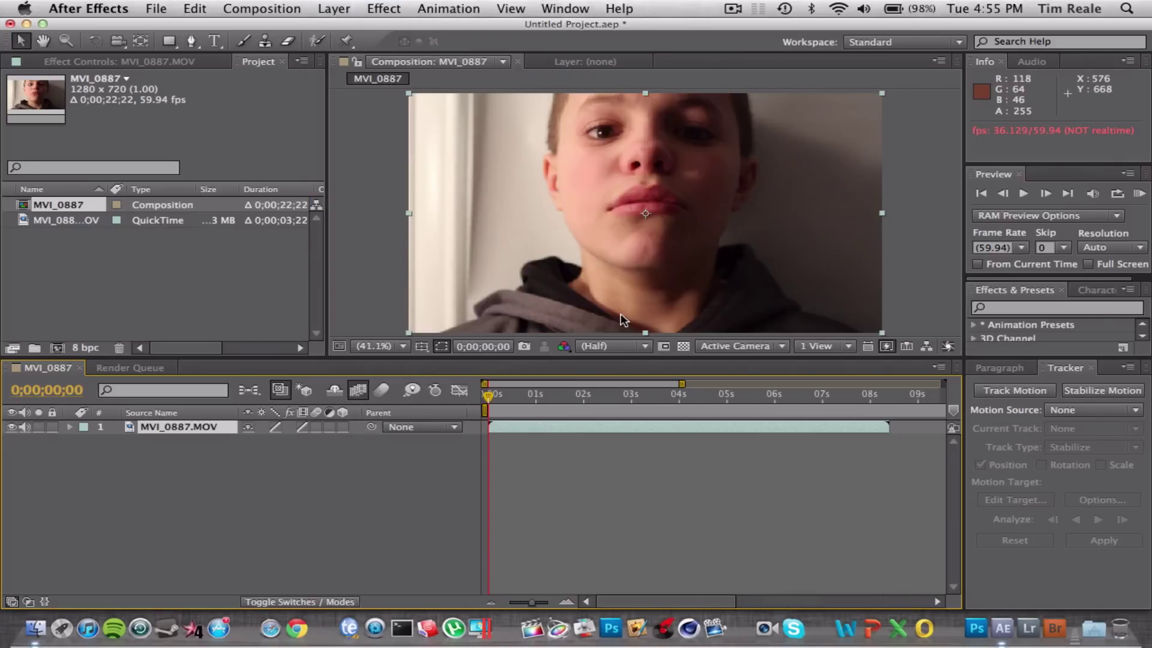
key("space")
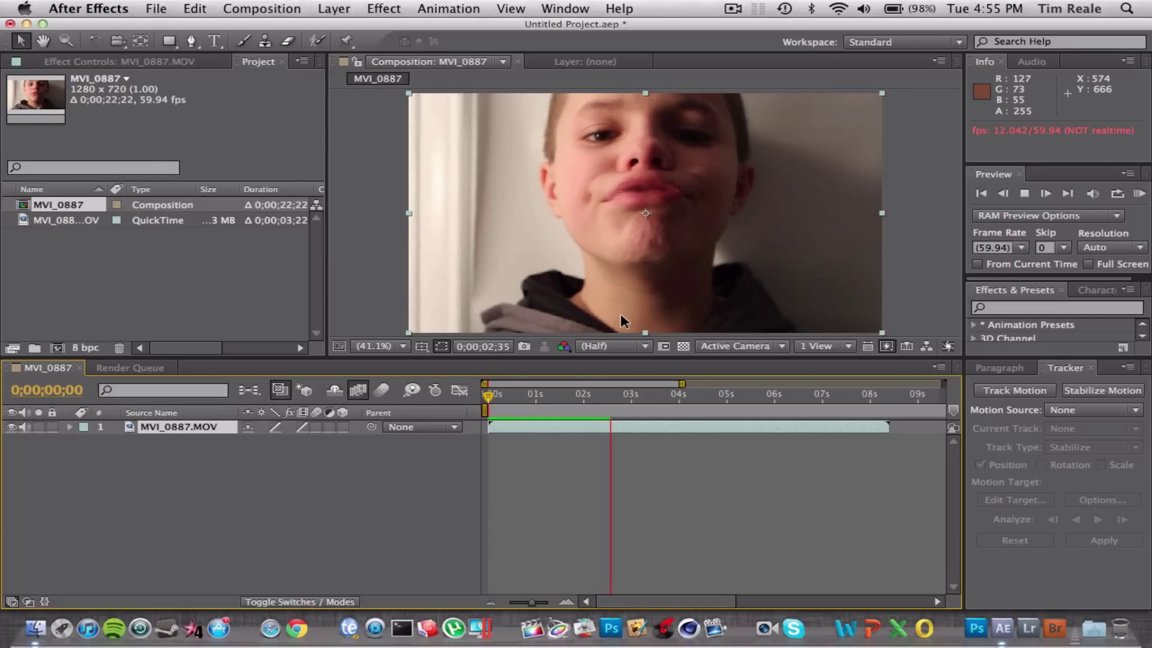
key("space")
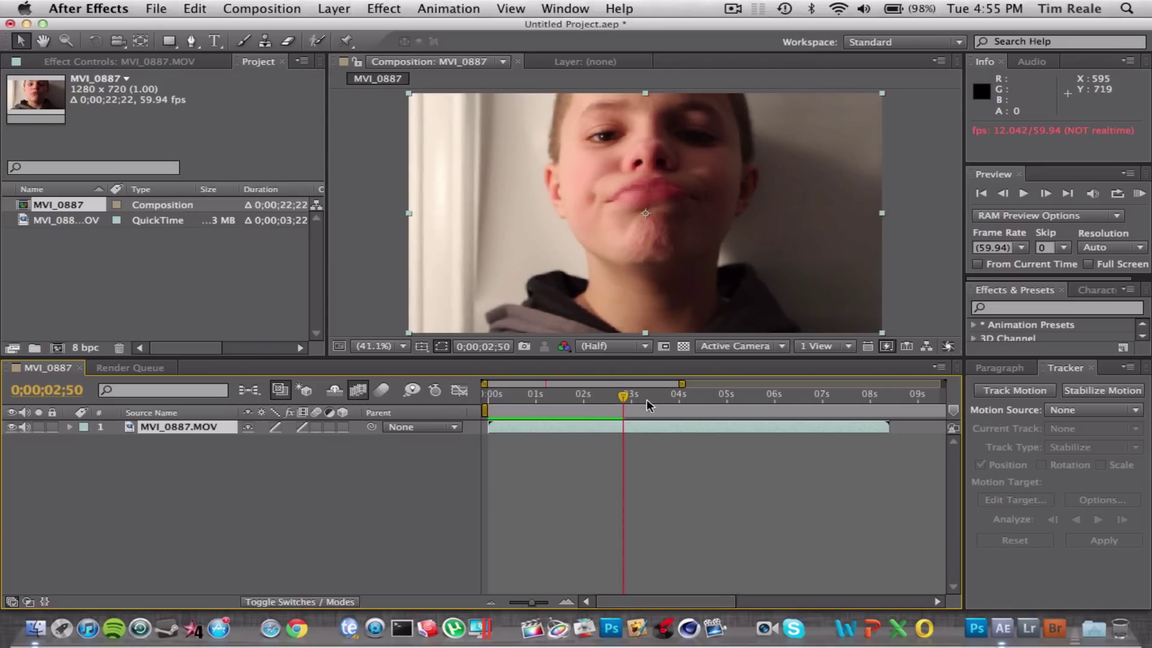
left_click_drag(623, 396, 504, 405)
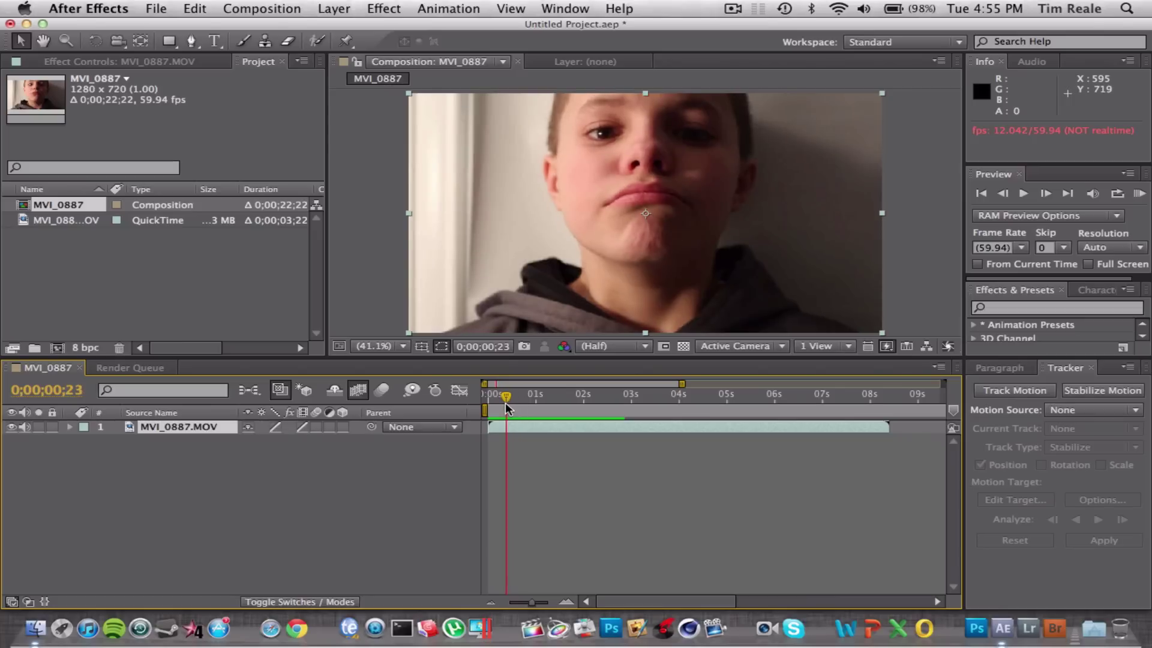
key("space")
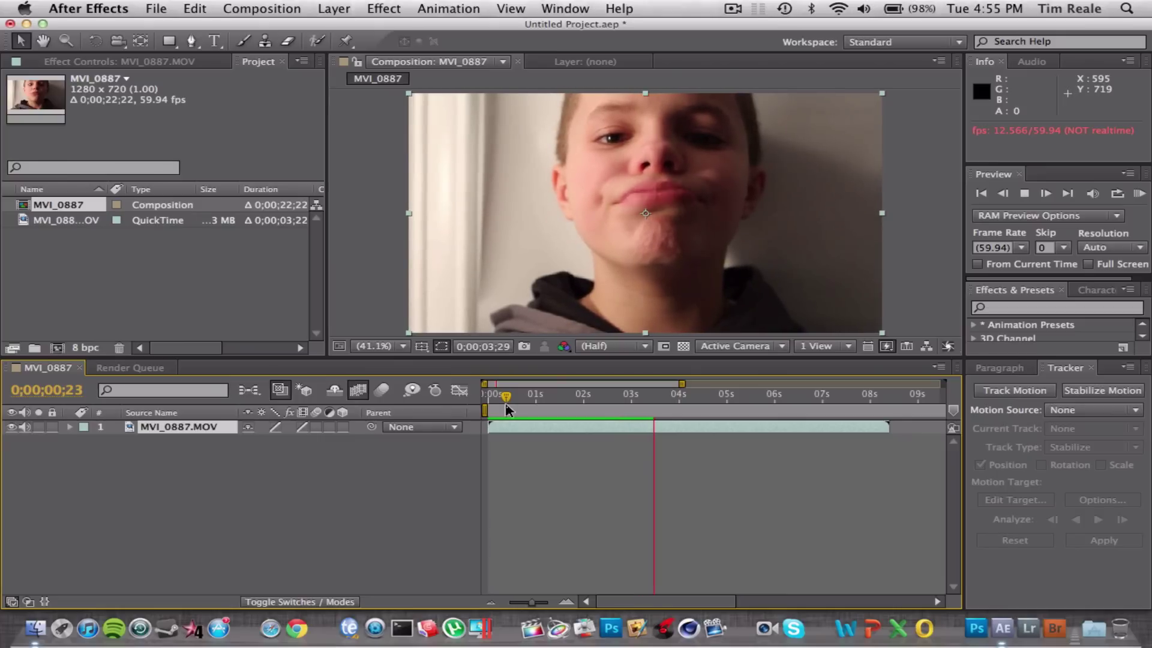
key("space")
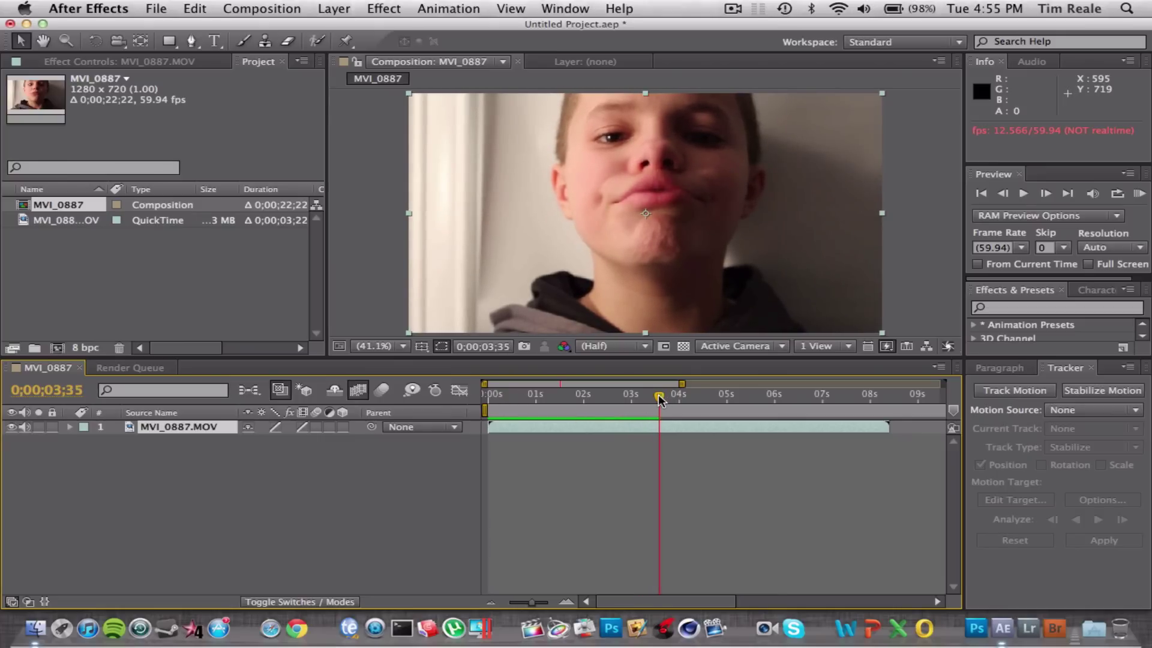
left_click_drag(659, 398, 504, 399)
key("space")
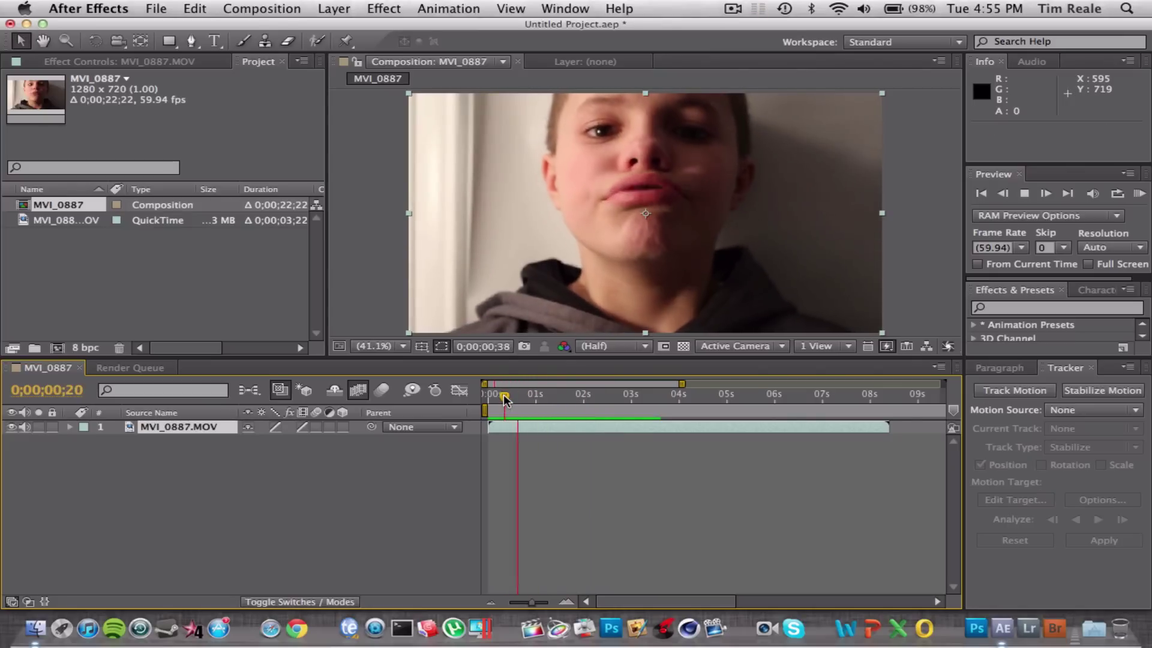
key("space")
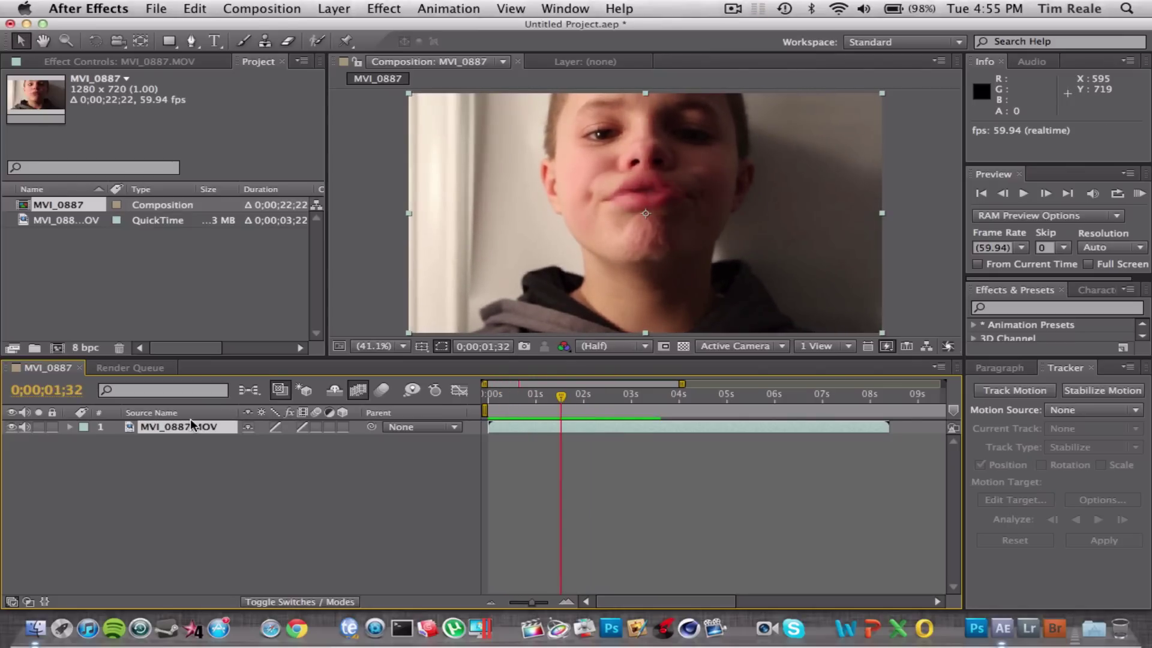
Apply a 400% Time Stretch stretch factor to the clip layer
left_click(371, 8)
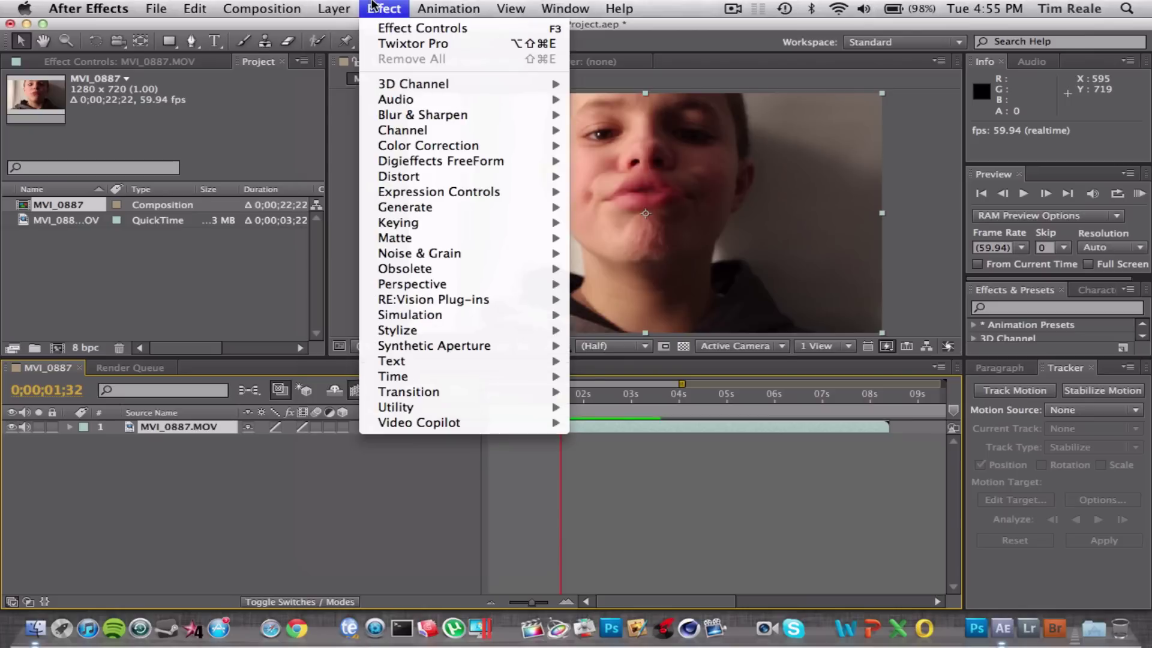
mouse_move(333, 9)
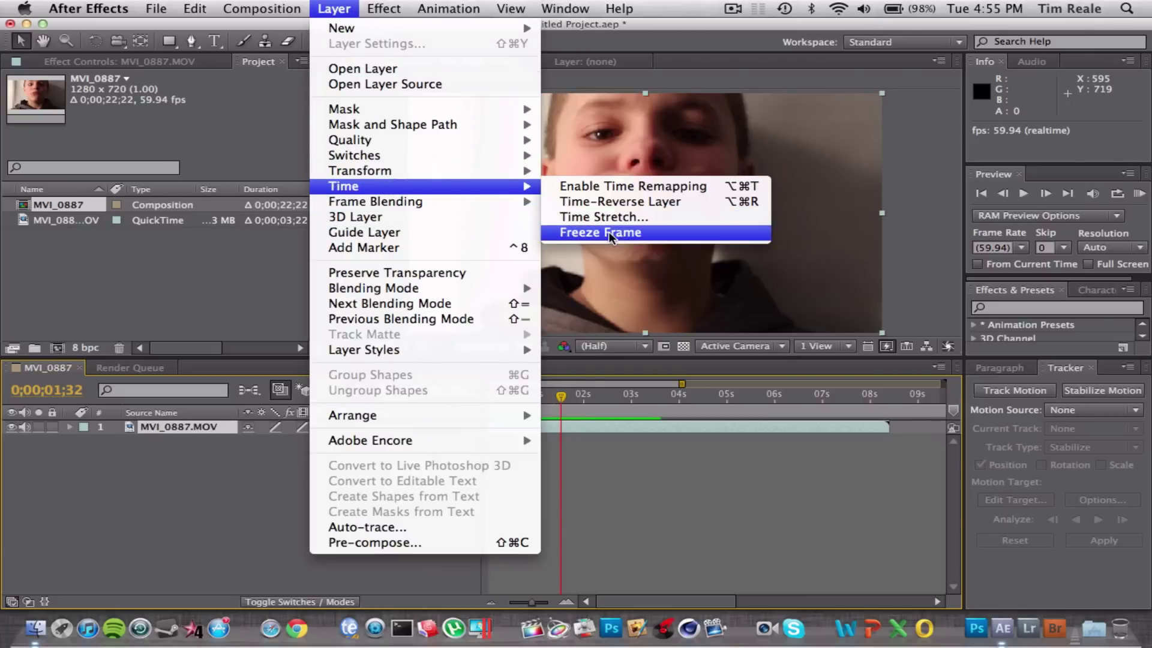
left_click(576, 217)
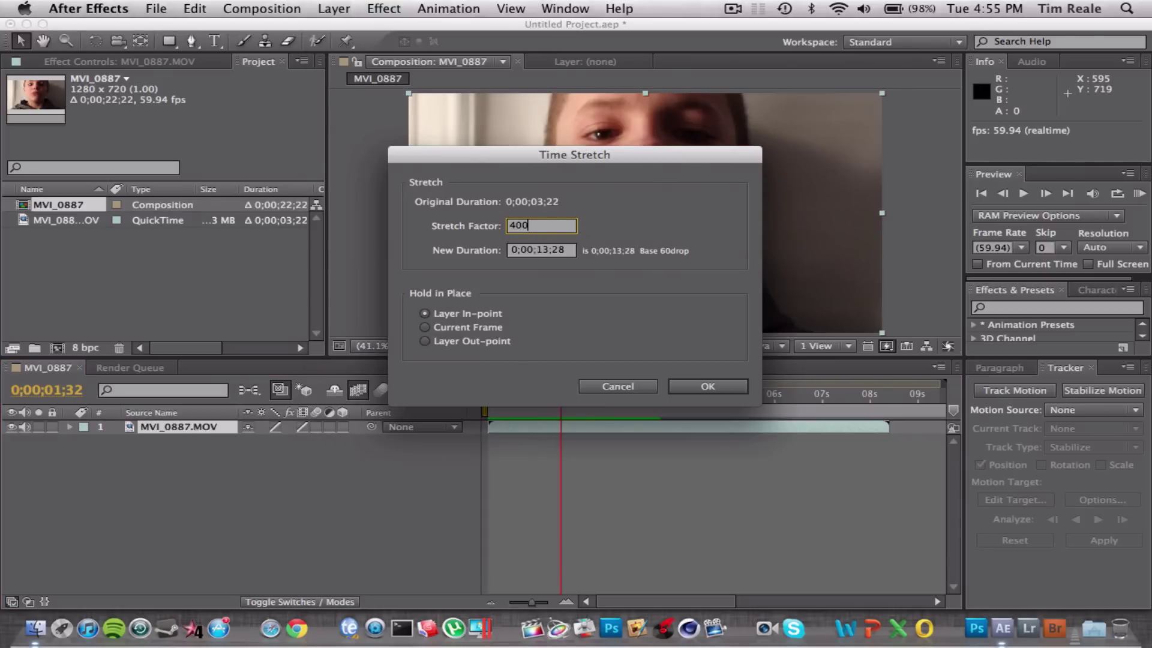
type("400")
key("Return")
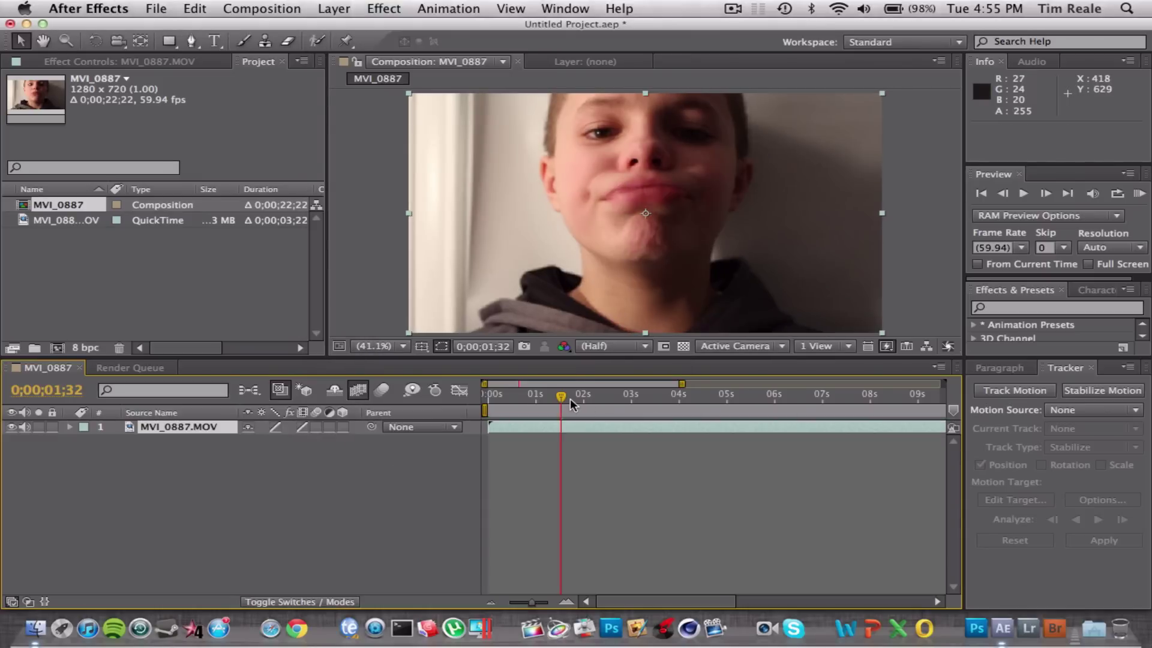
Move the current time back to 0 s and preview the stretched clip
left_click_drag(557, 398, 485, 397)
key("space")
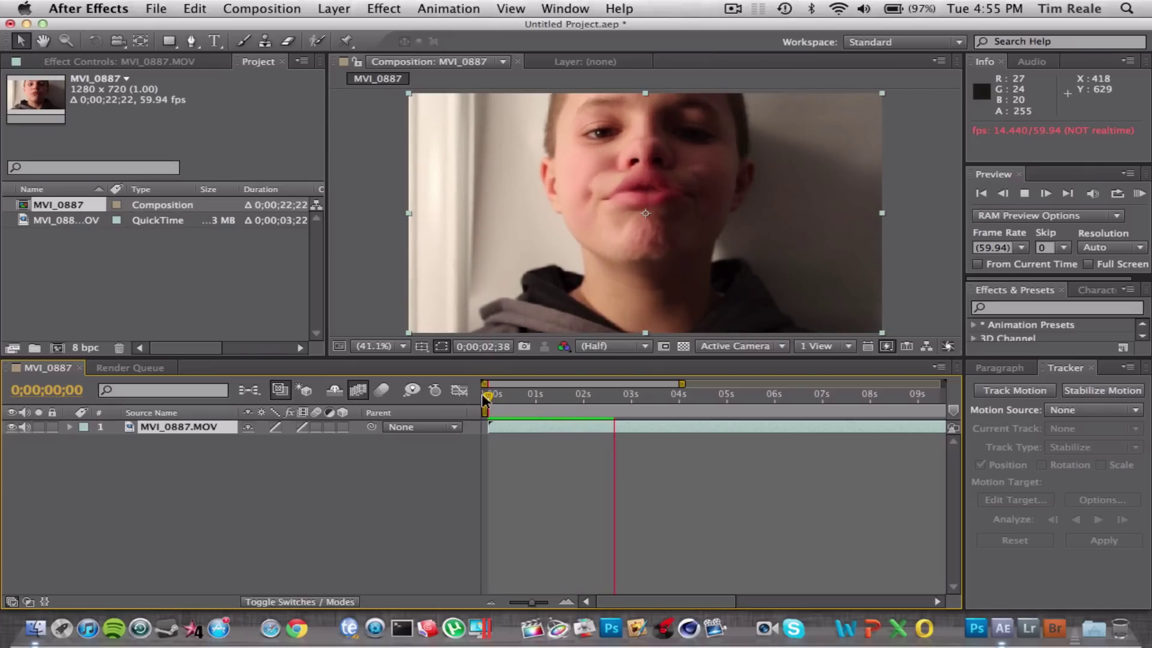
key("space")
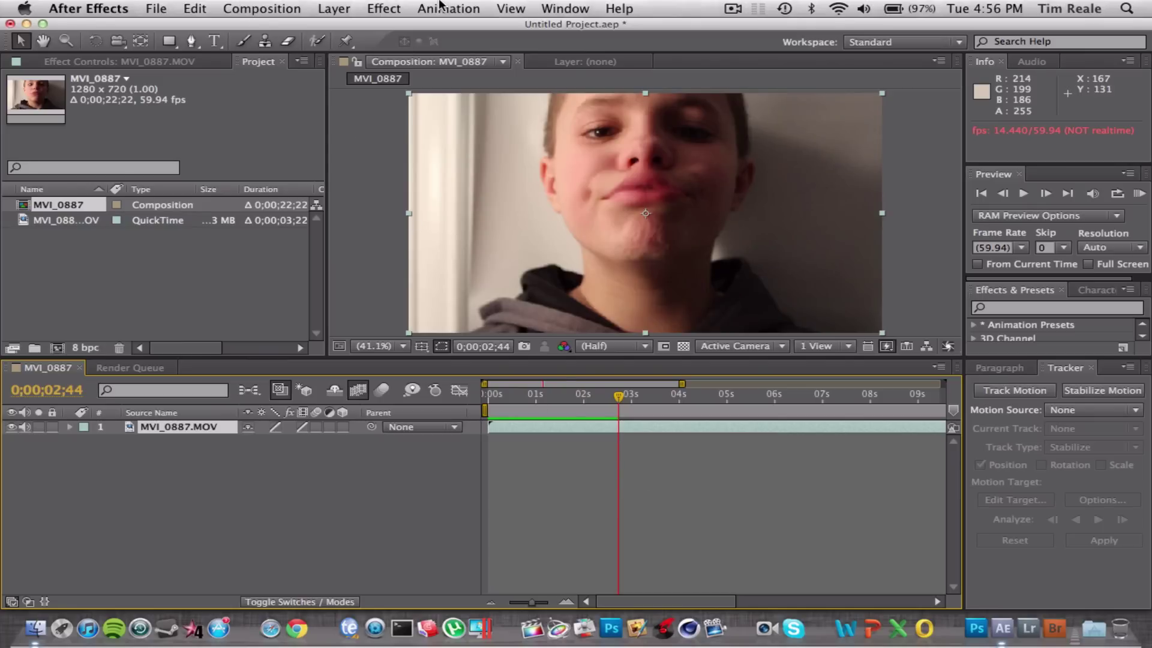
Add the MVI_0887 composition to the Render Queue
left_click(399, 8)
mouse_move(236, 8)
mouse_move(333, 165)
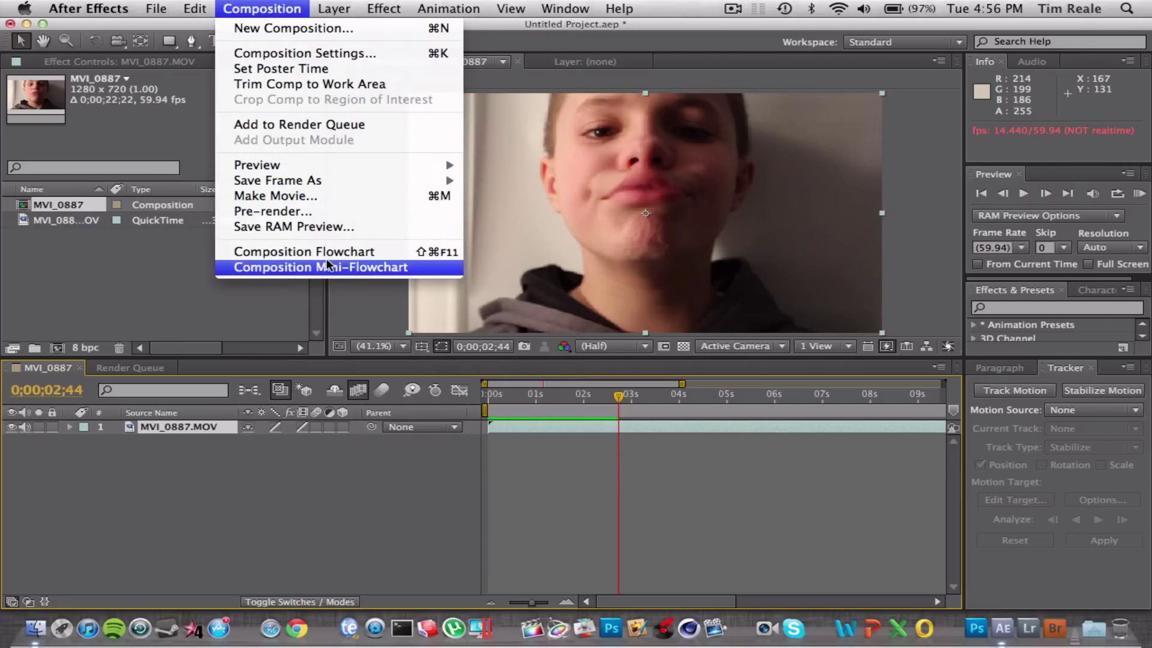
left_click(332, 123)
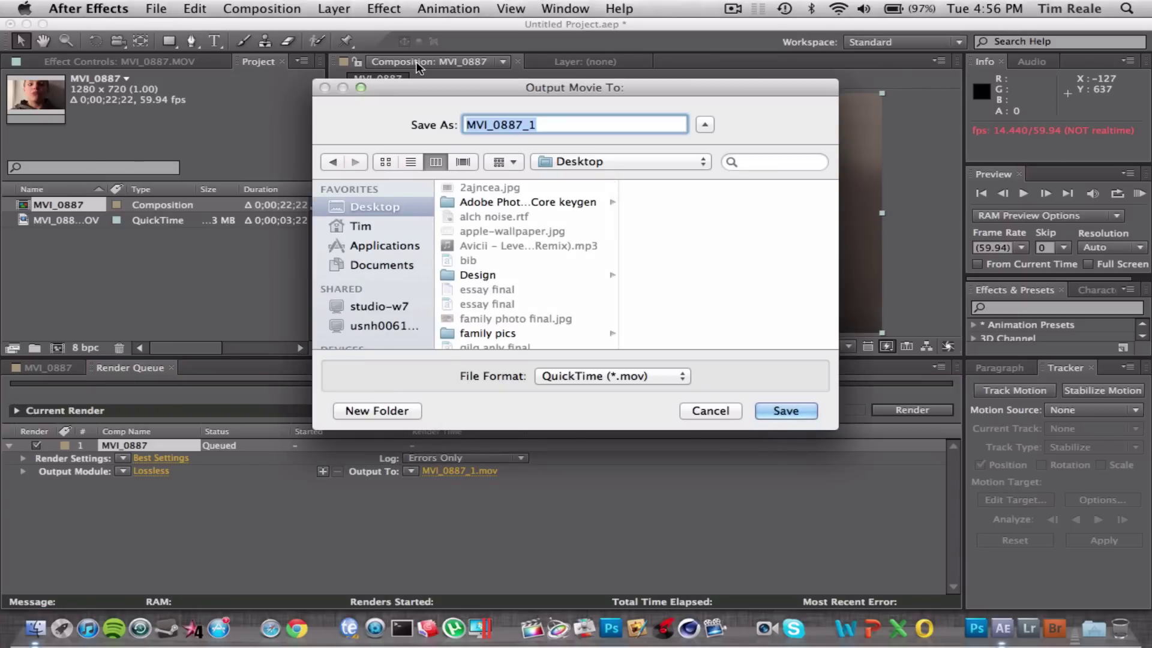
Name the output file tut test.mov and start rendering
key("BackSpace")
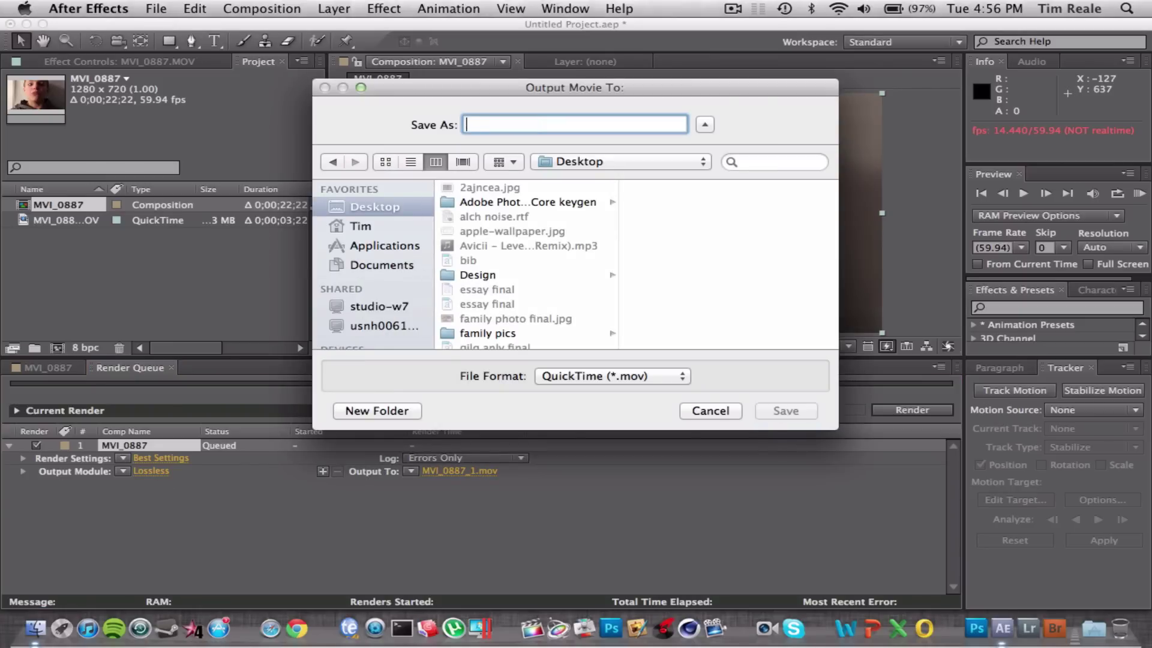
type("tut te")
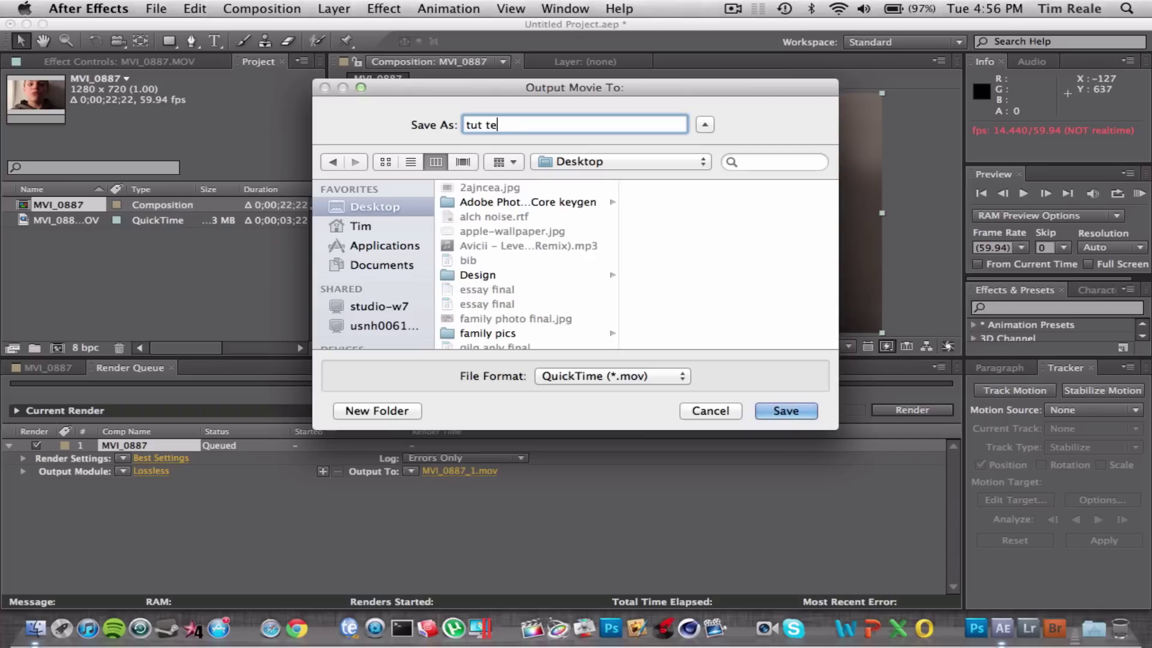
type("st")
left_click(800, 412)
left_click(903, 414)
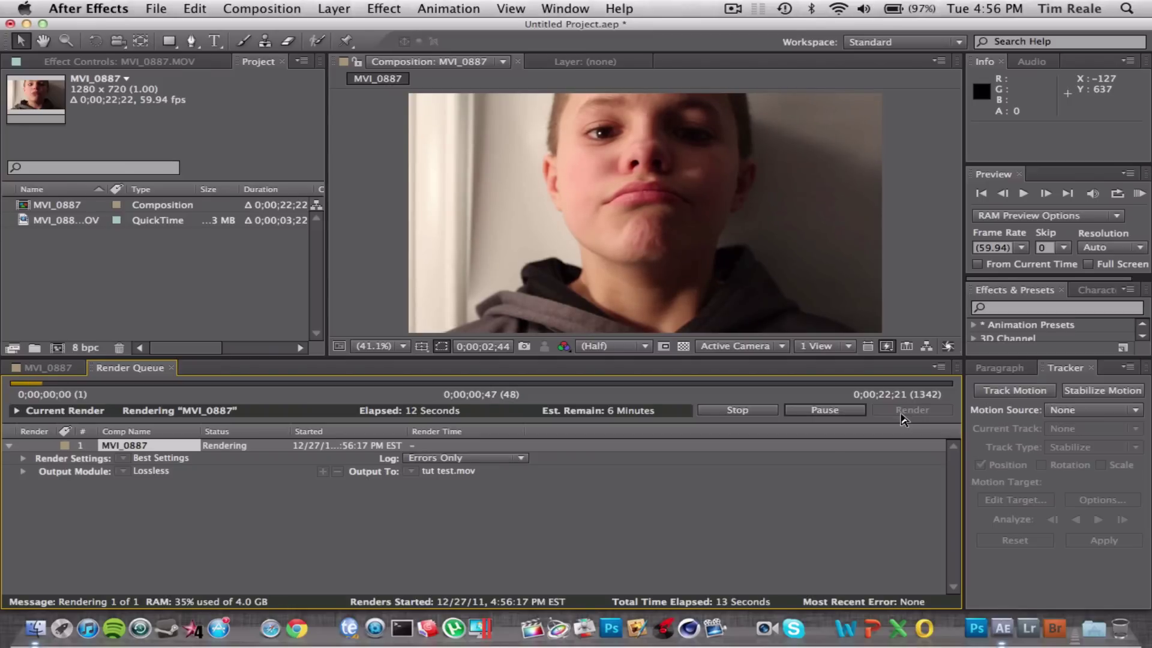
Let the tut test.mov render reach Done, then bring up the After Effects application menu
left_click(742, 6)
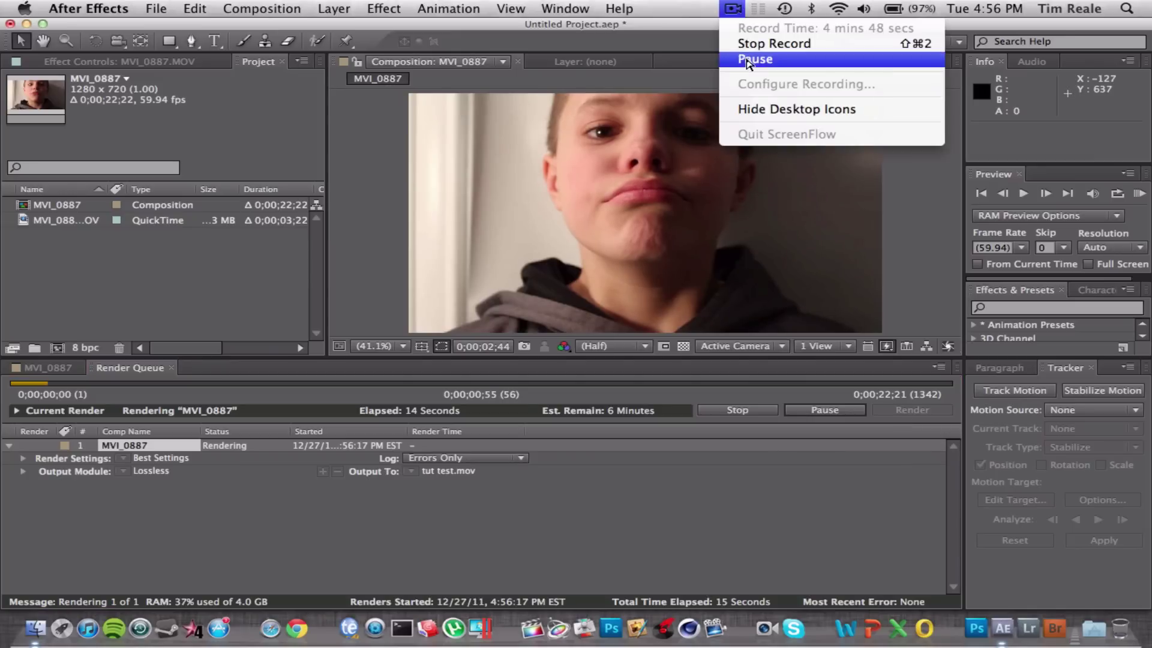
left_click(757, 64)
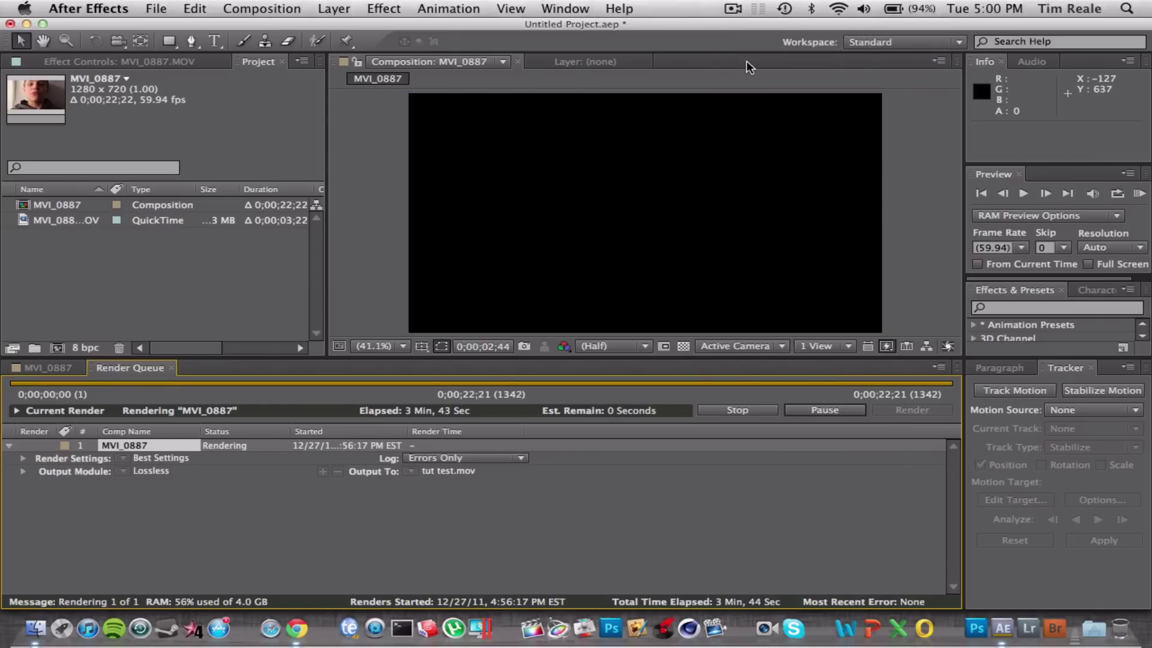
left_click(88, 8)
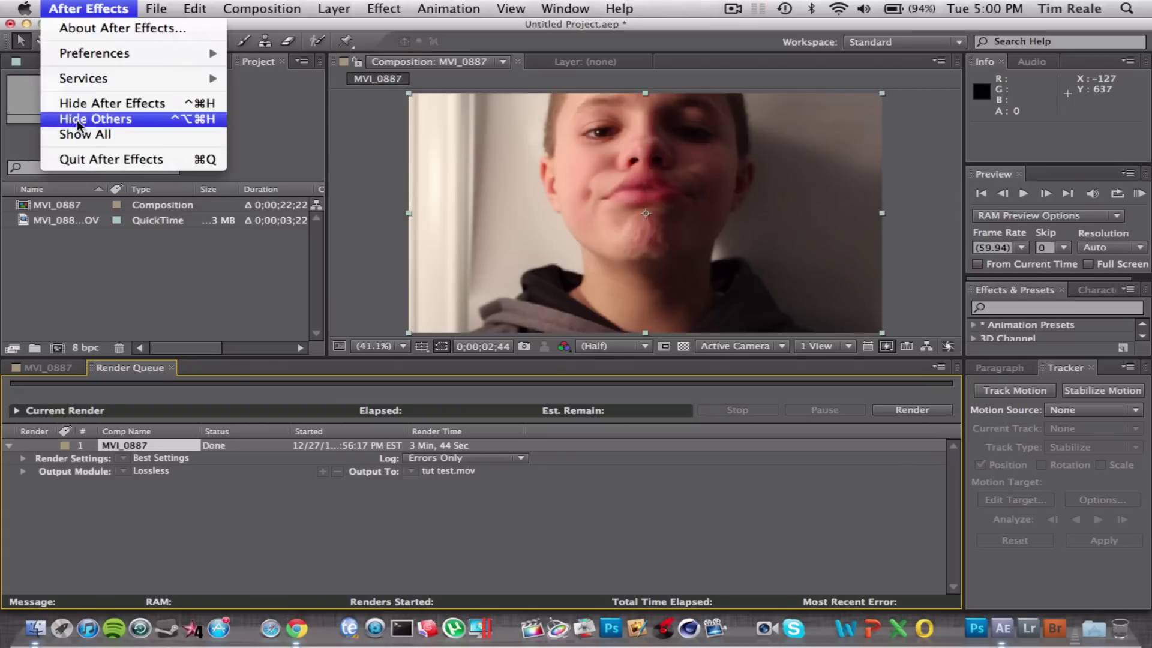
Quit After Effects without saving, close the YouTube browser, and open tut test.mov
left_click(87, 158)
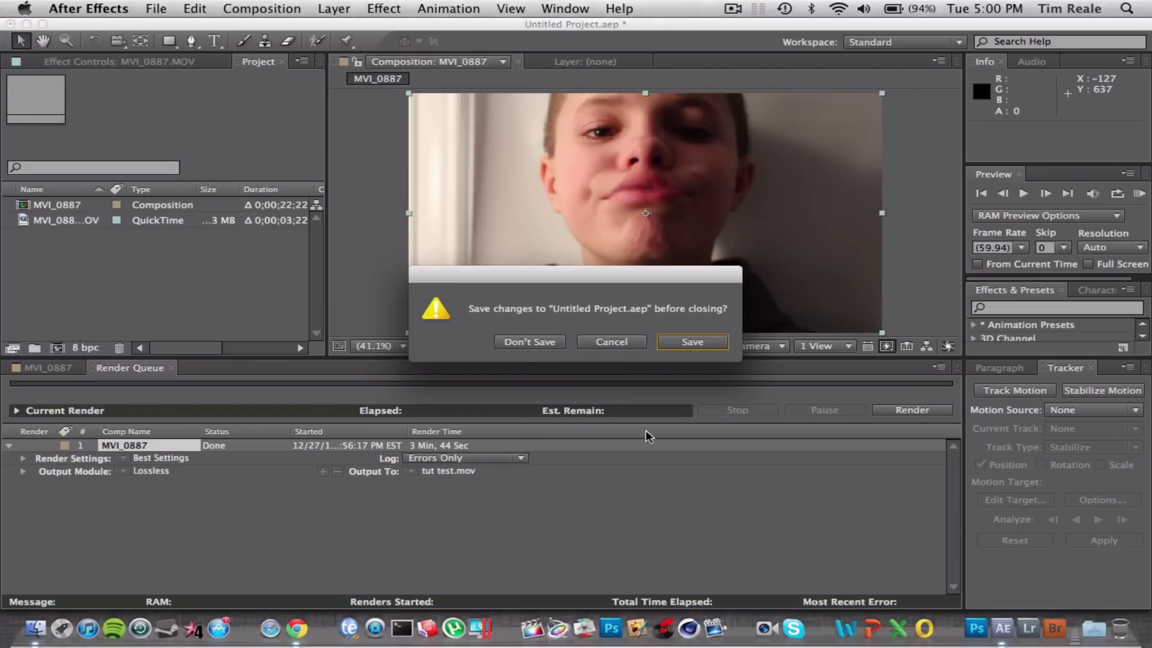
left_click(503, 340)
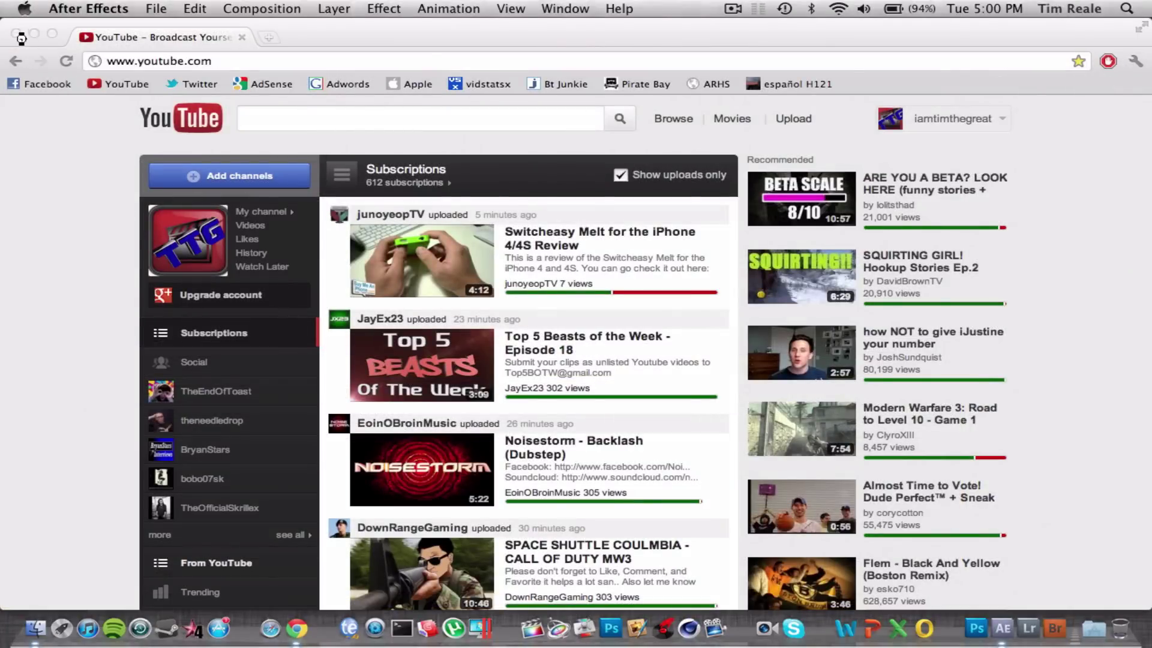
left_click(18, 34)
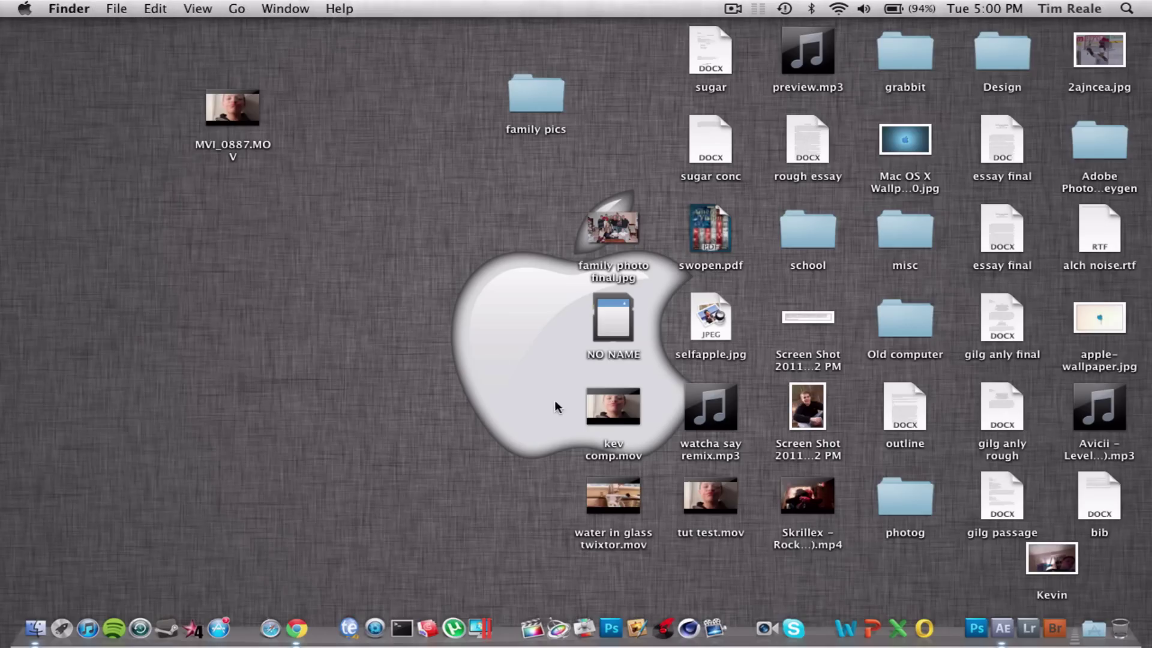
left_click(731, 511)
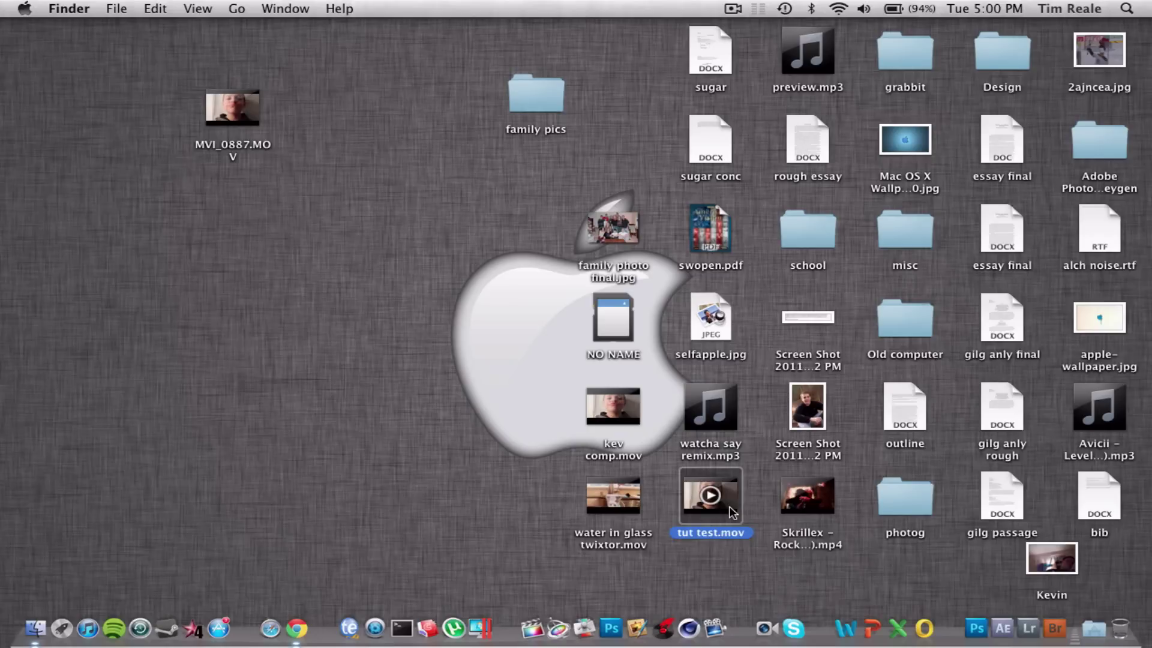
double_click(732, 511)
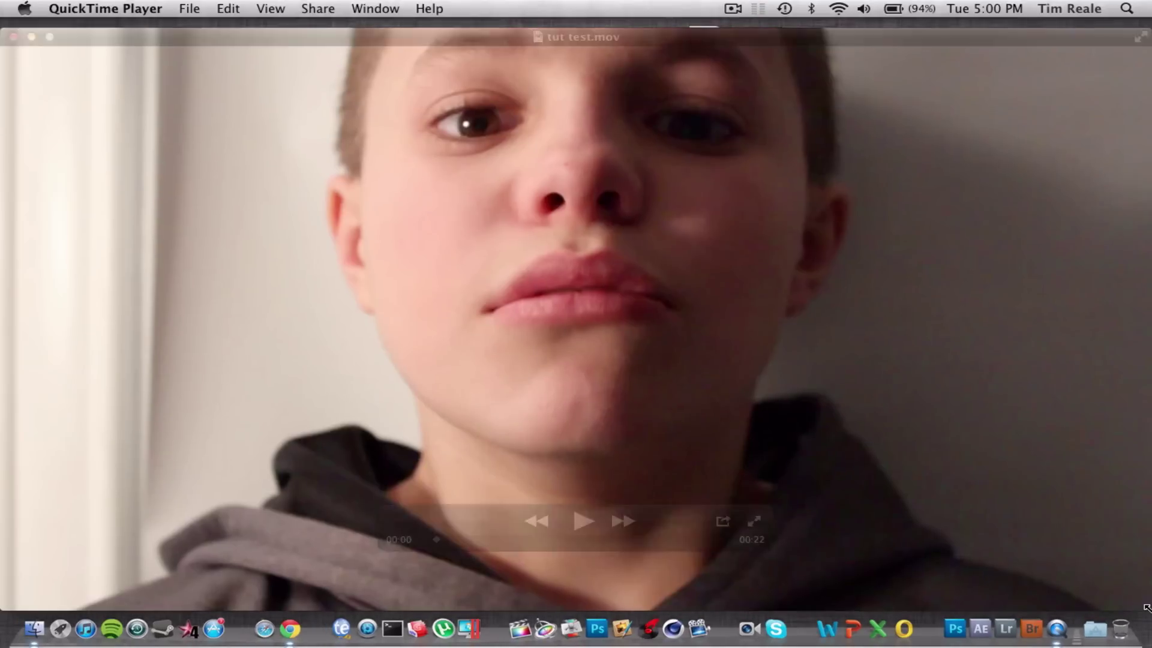
Take tut test.mov out of full screen and watch the slowed clip play
key("super+1")
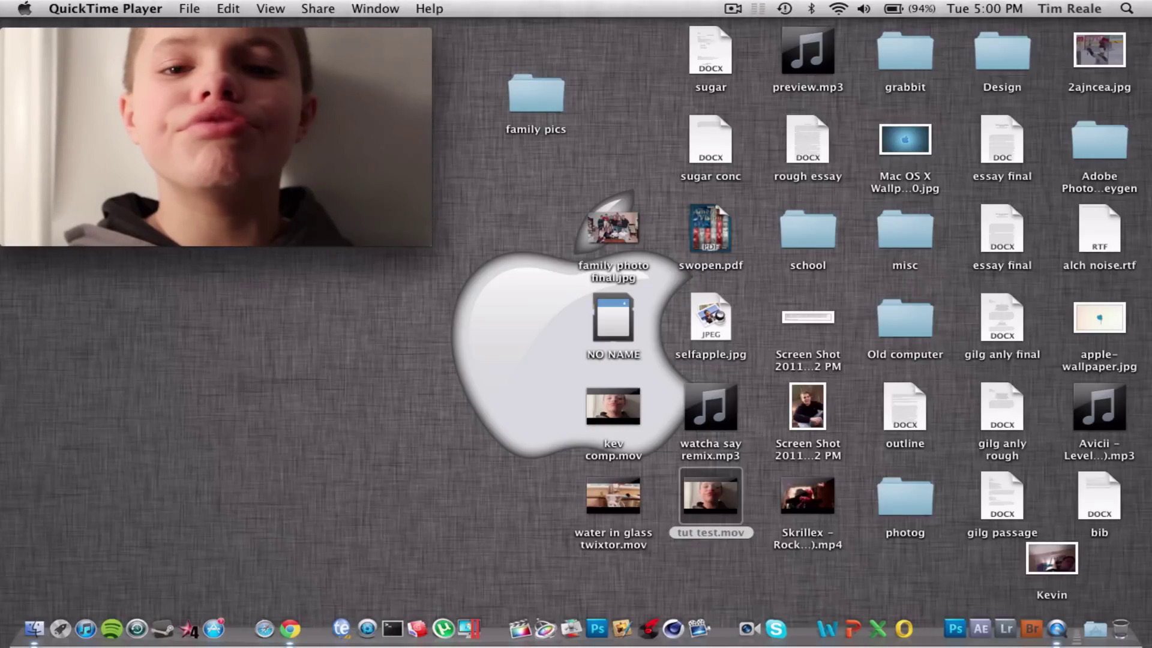
left_click(733, 7)
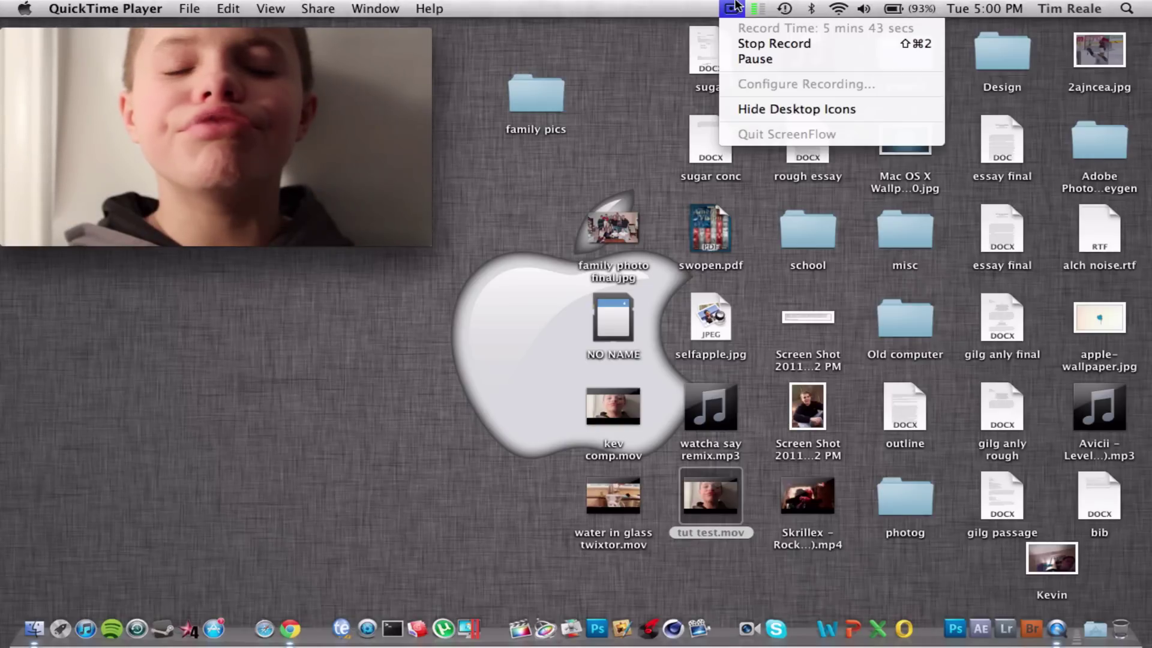